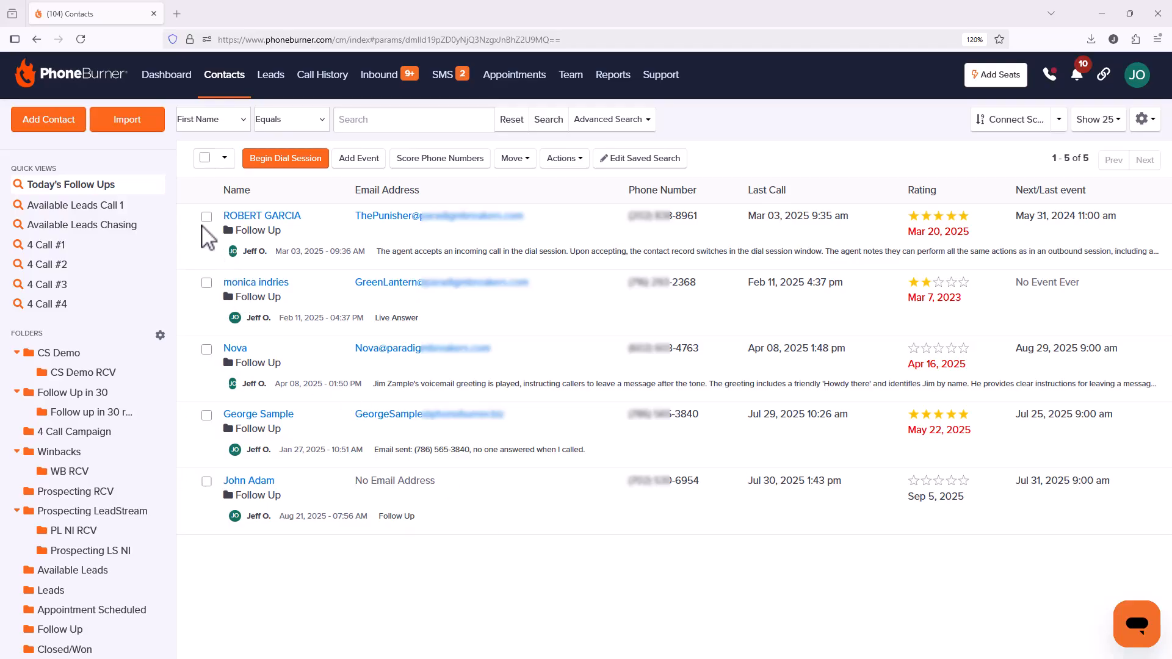
Select all contacts in Today's Follow Ups and view the folders they can be moved to.
{"action": "mouse_move", "coordinate": [190, 221]}
{"action": "left_mouse_down"}
{"action": "mouse_move", "coordinate": [162, 303]}
{"action": "mouse_move", "coordinate": [94, 405]}
{"action": "mouse_move", "coordinate": [97, 577]}
{"action": "mouse_move", "coordinate": [98, 518]}
{"action": "mouse_move", "coordinate": [157, 257]}
{"action": "mouse_move", "coordinate": [188, 220]}
{"action": "left_mouse_up"}
{"action": "left_click", "coordinate": [205, 158]}
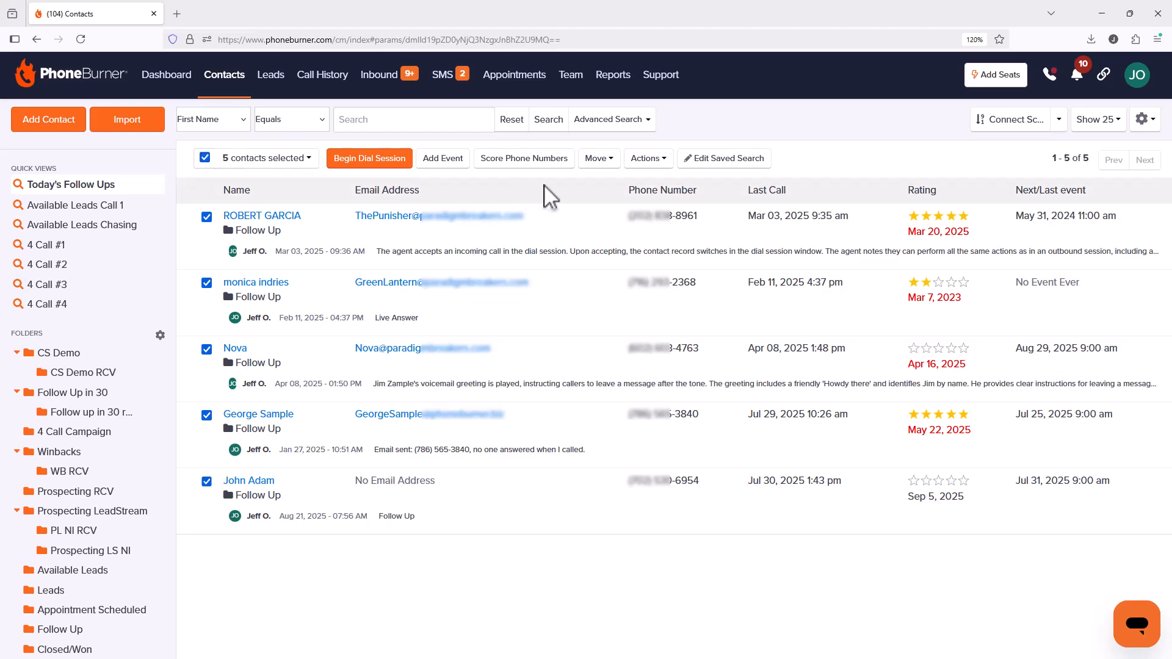
{"action": "left_click", "coordinate": [599, 160]}
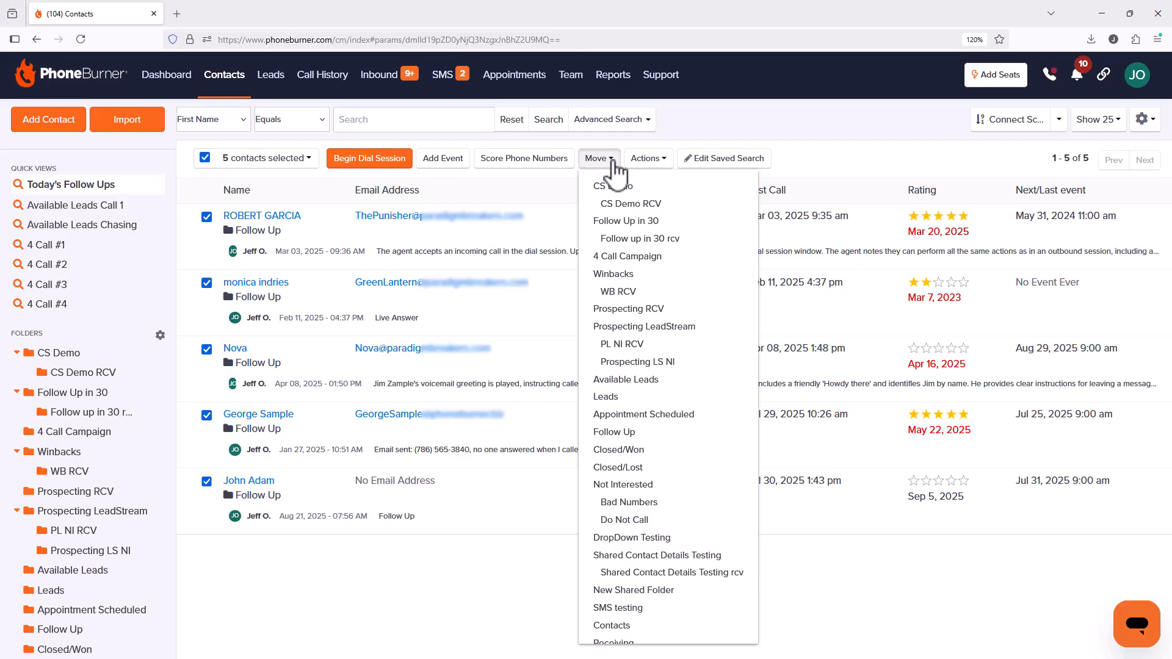
Start a new custom report and name it New Funnel Report.
{"action": "left_click", "coordinate": [618, 78]}
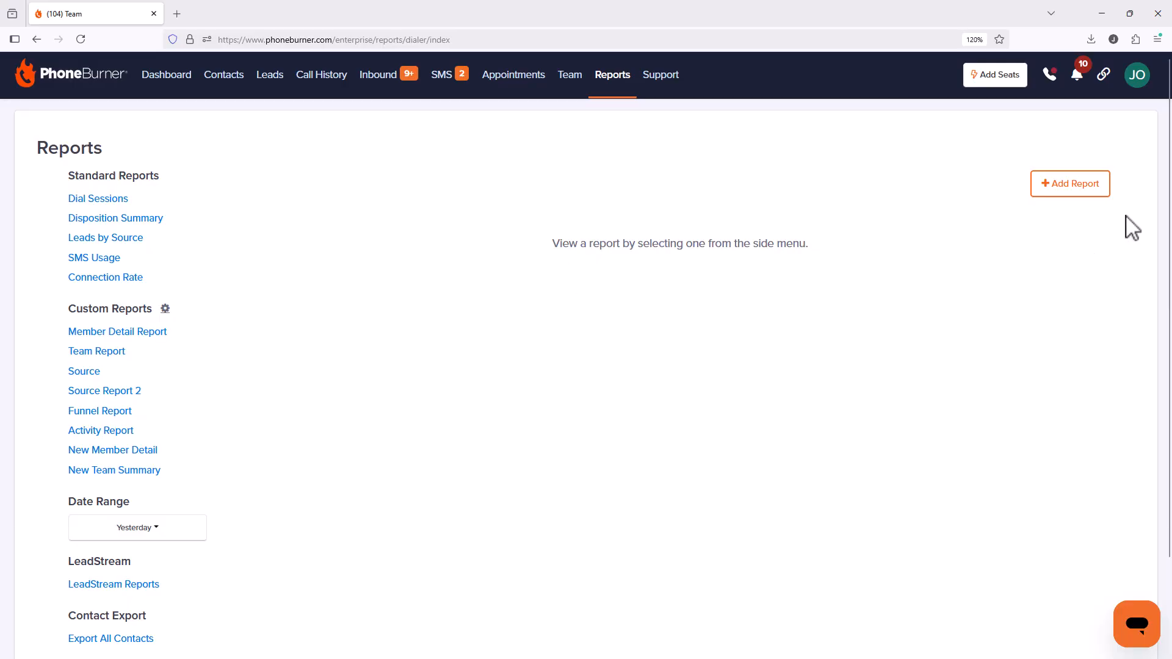
{"action": "left_click", "coordinate": [1081, 189]}
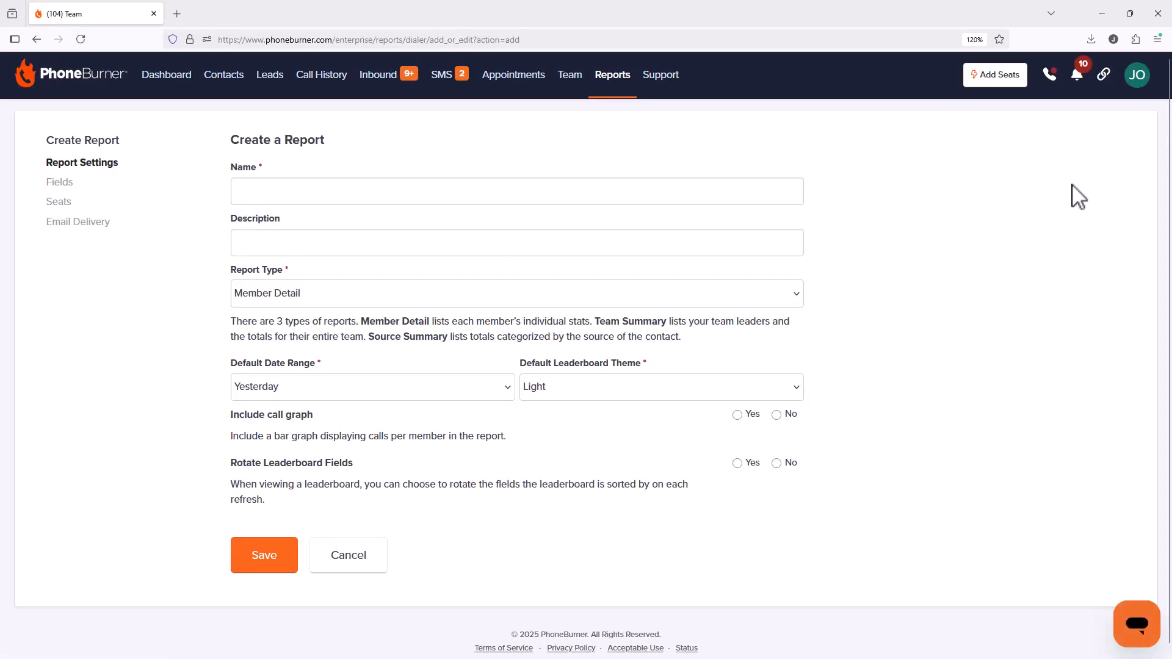
{"action": "left_click", "coordinate": [697, 198]}
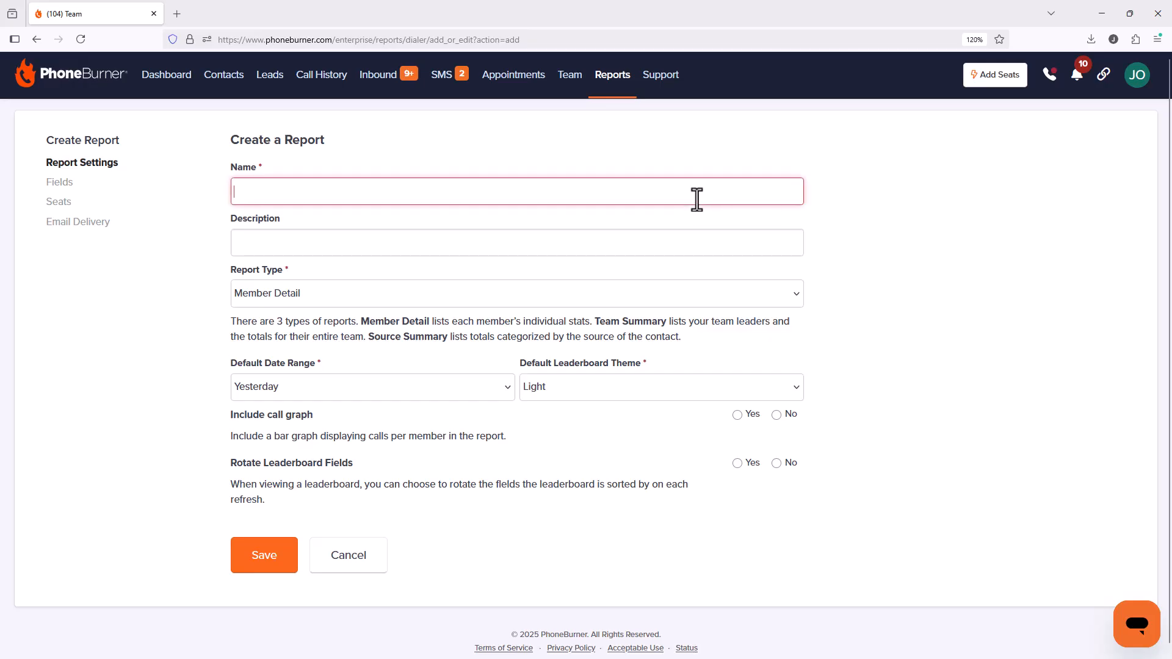
{"action": "type", "text": "New Funn"}
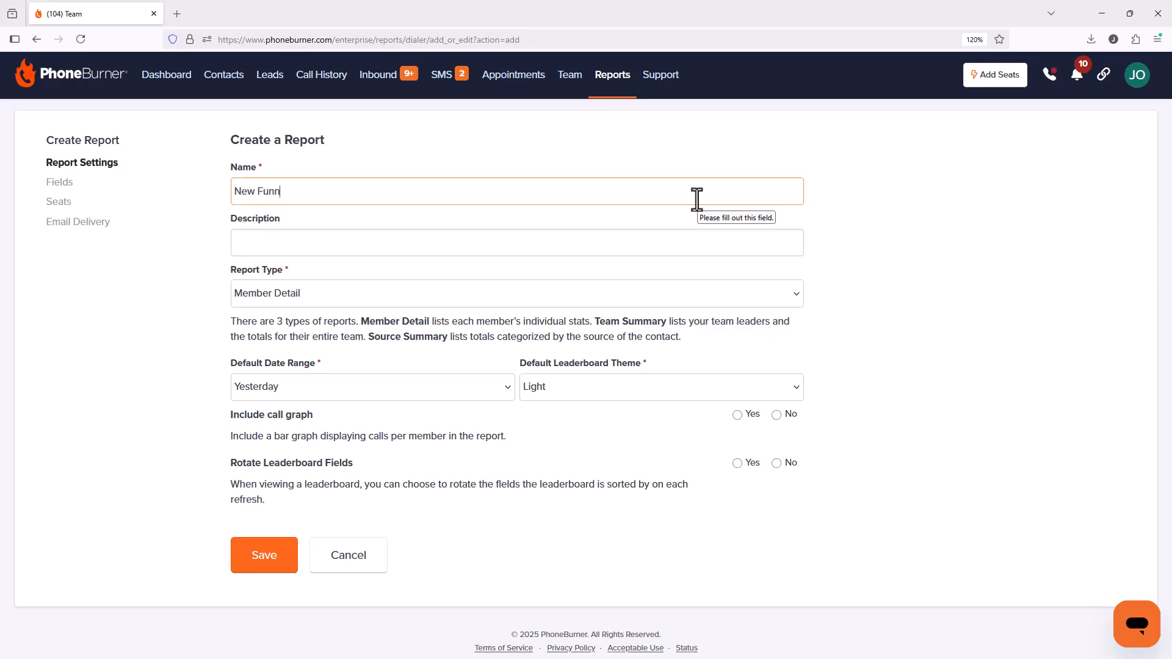
{"action": "type", "text": "el Report"}
{"action": "left_click", "coordinate": [564, 247]}
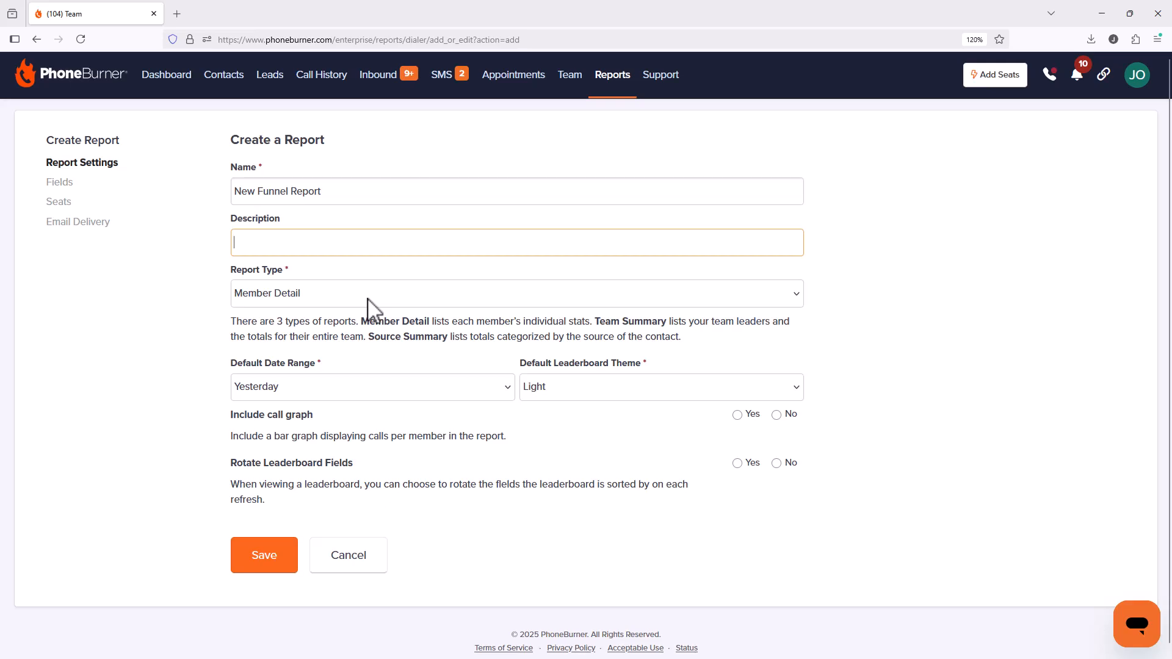
Set the report's default date range to Last 30 days, include the call graph, turn off leaderboard field rotation, and save.
{"action": "left_click", "coordinate": [357, 387]}
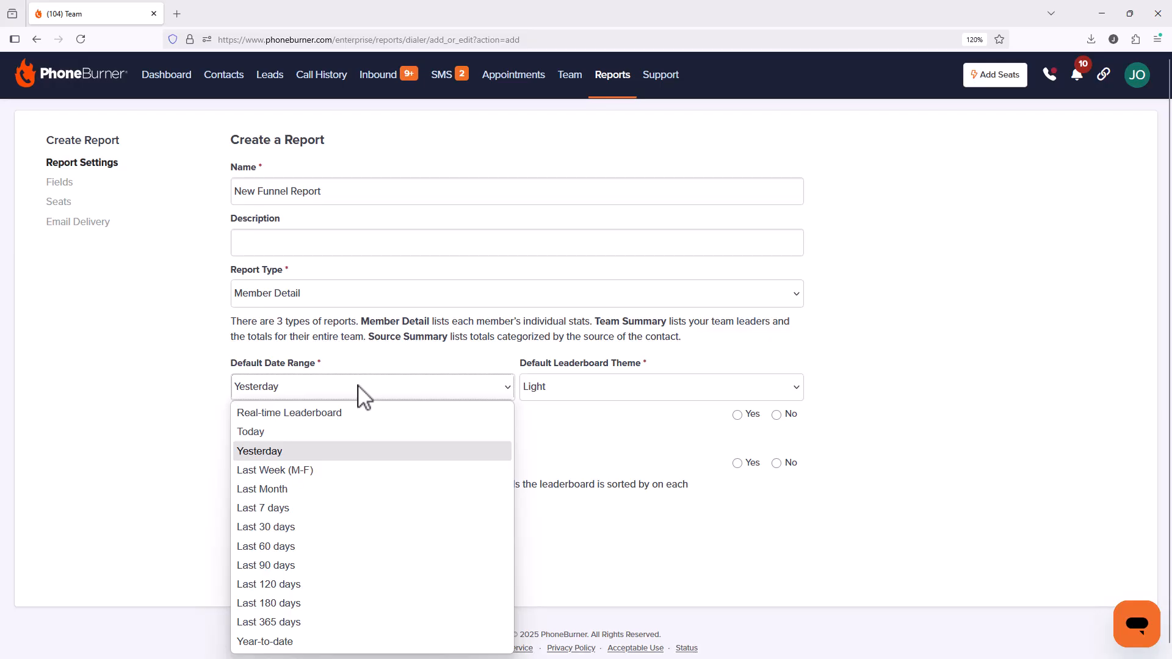
{"action": "left_click", "coordinate": [263, 527]}
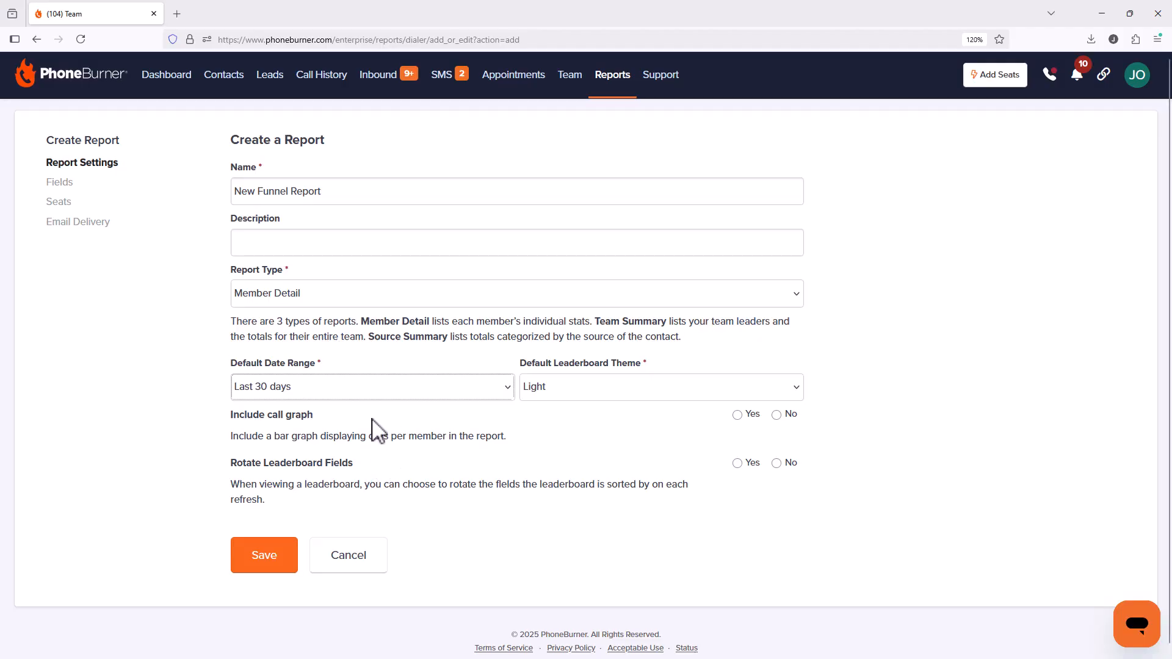
{"action": "left_click", "coordinate": [739, 417]}
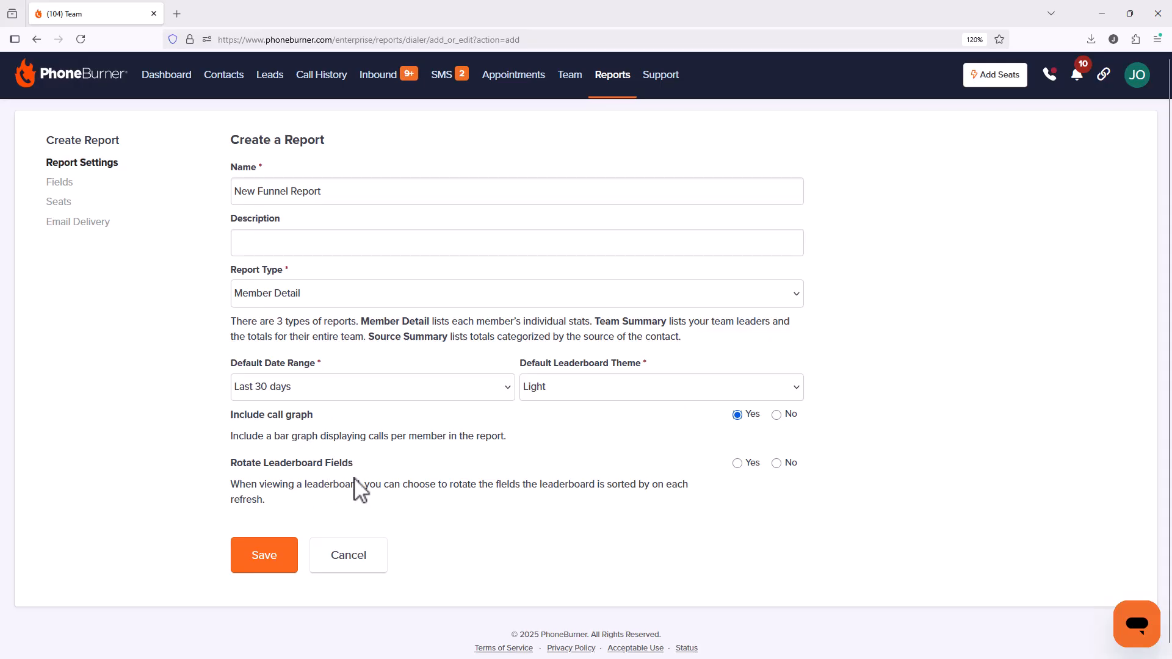
{"action": "left_click", "coordinate": [776, 465]}
{"action": "left_click", "coordinate": [269, 559]}
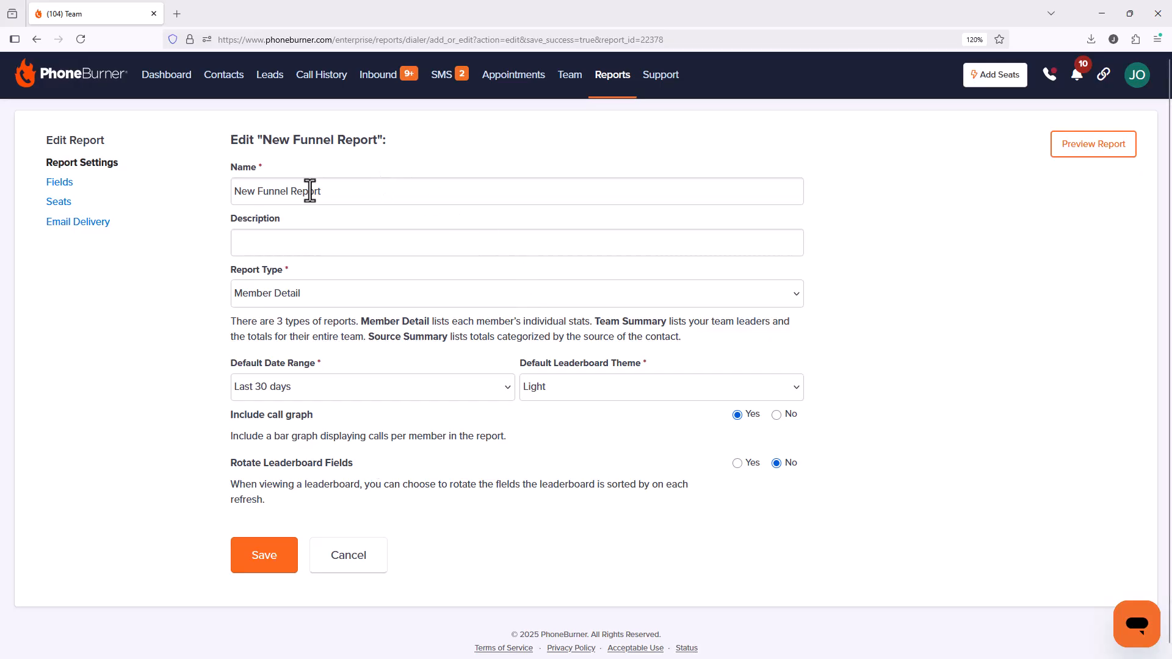
Remove the Avg TT and Emails fields from the New Funnel Report.
{"action": "left_click", "coordinate": [103, 186]}
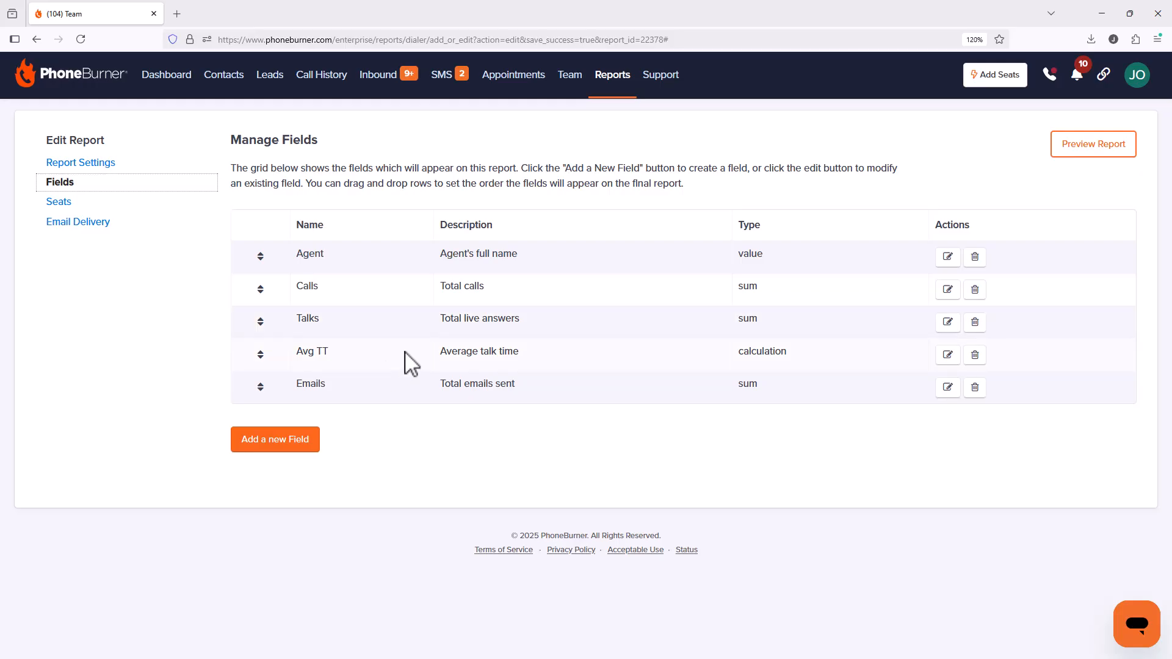
{"action": "left_click", "coordinate": [979, 360]}
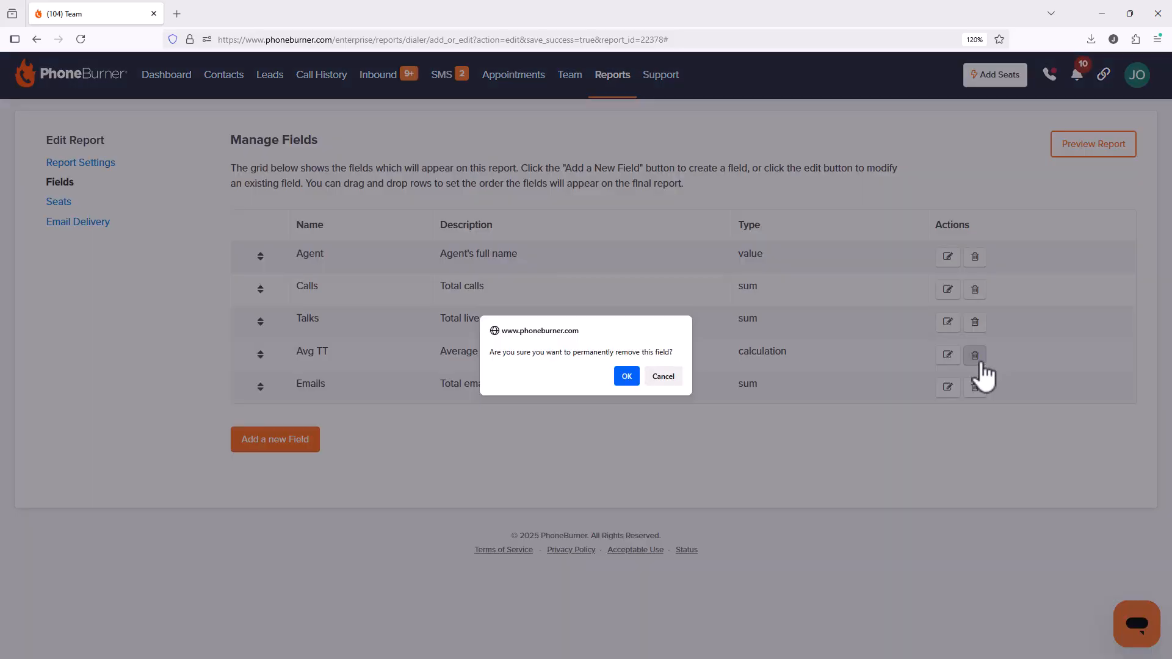
{"action": "left_click", "coordinate": [632, 378]}
{"action": "left_click", "coordinate": [951, 359]}
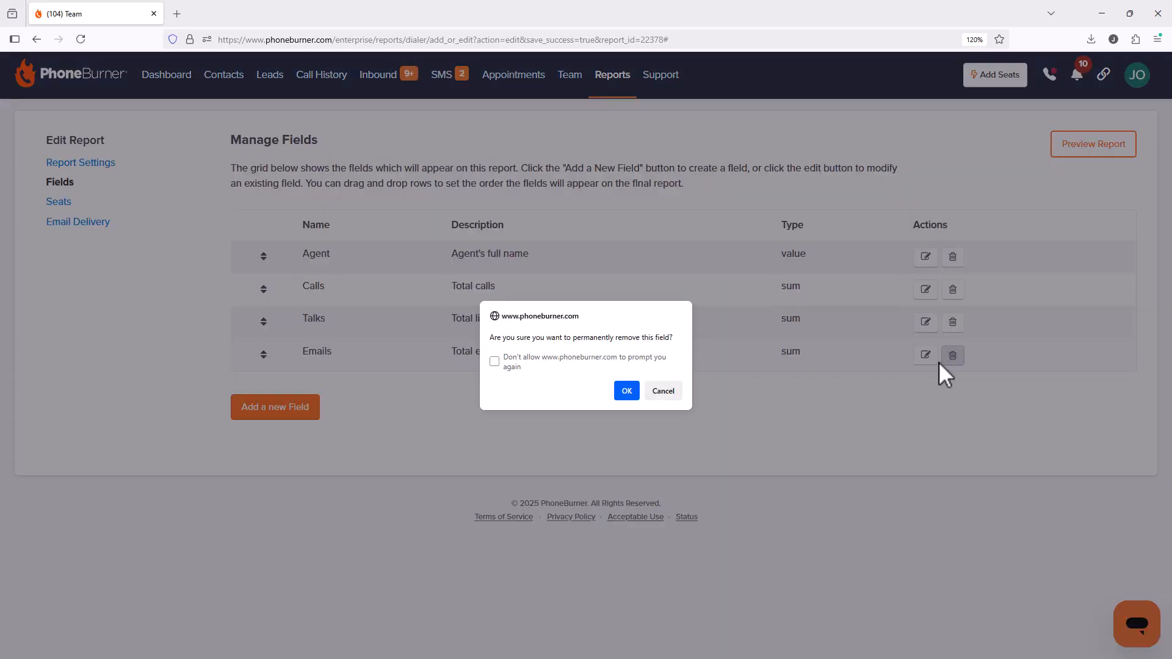
{"action": "left_click", "coordinate": [627, 388]}
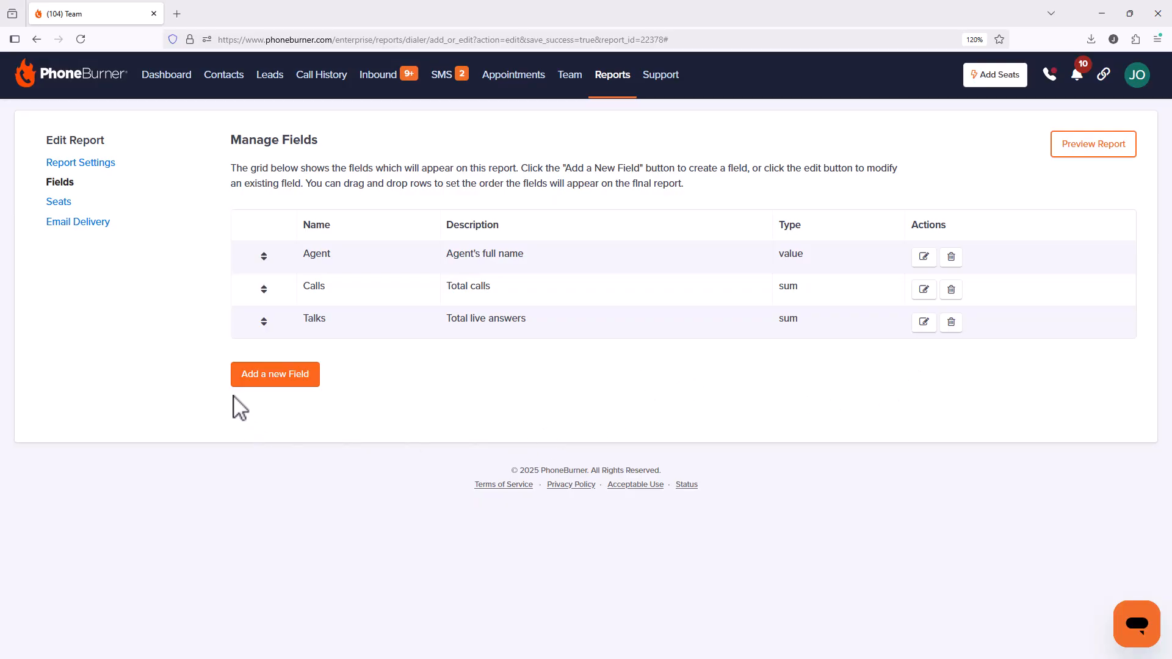
Add a Folder-type field labelled Apt Scheduled that tracks the Appointment Scheduled folder, and save it.
{"action": "left_click", "coordinate": [263, 381]}
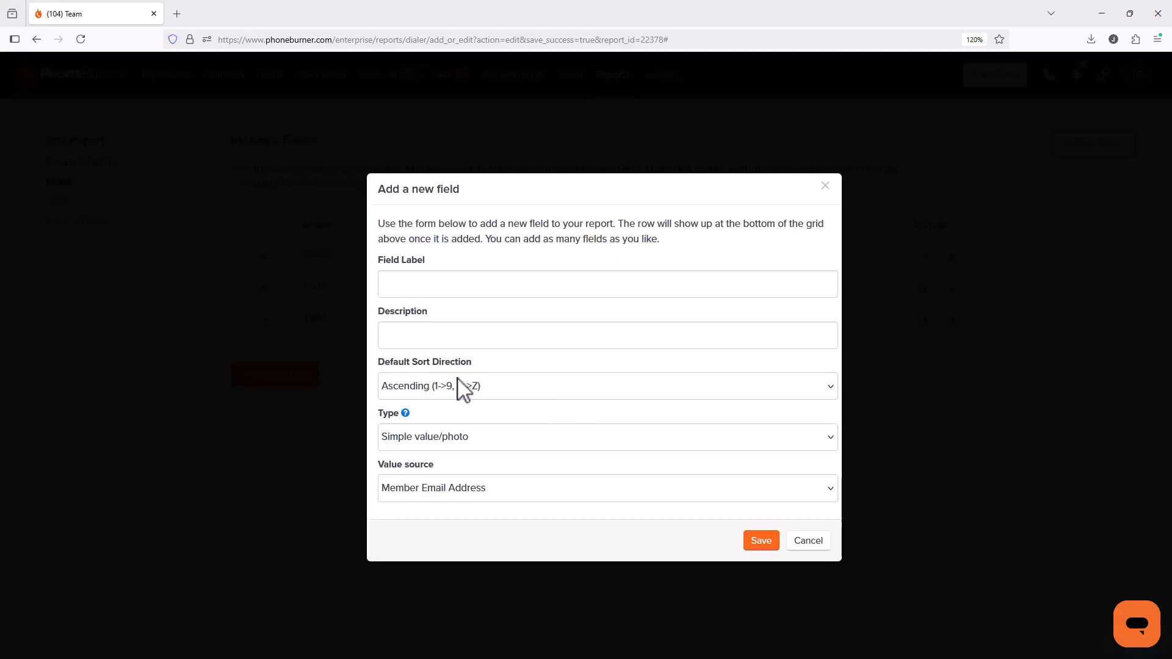
{"action": "left_click", "coordinate": [437, 437]}
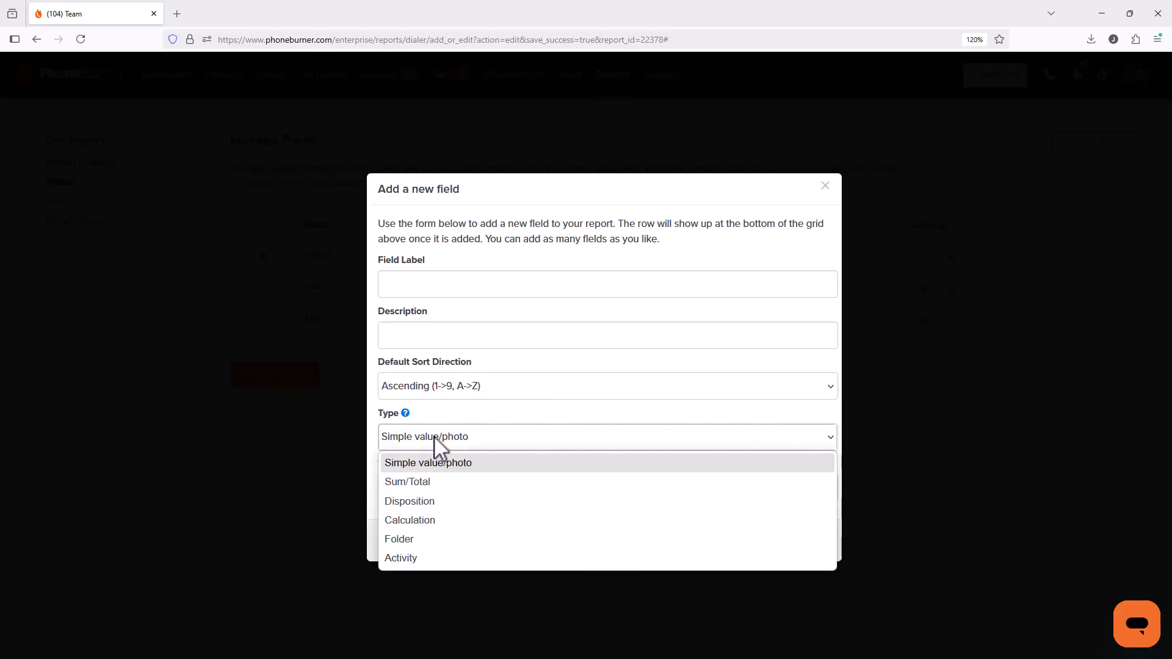
{"action": "left_click", "coordinate": [420, 540]}
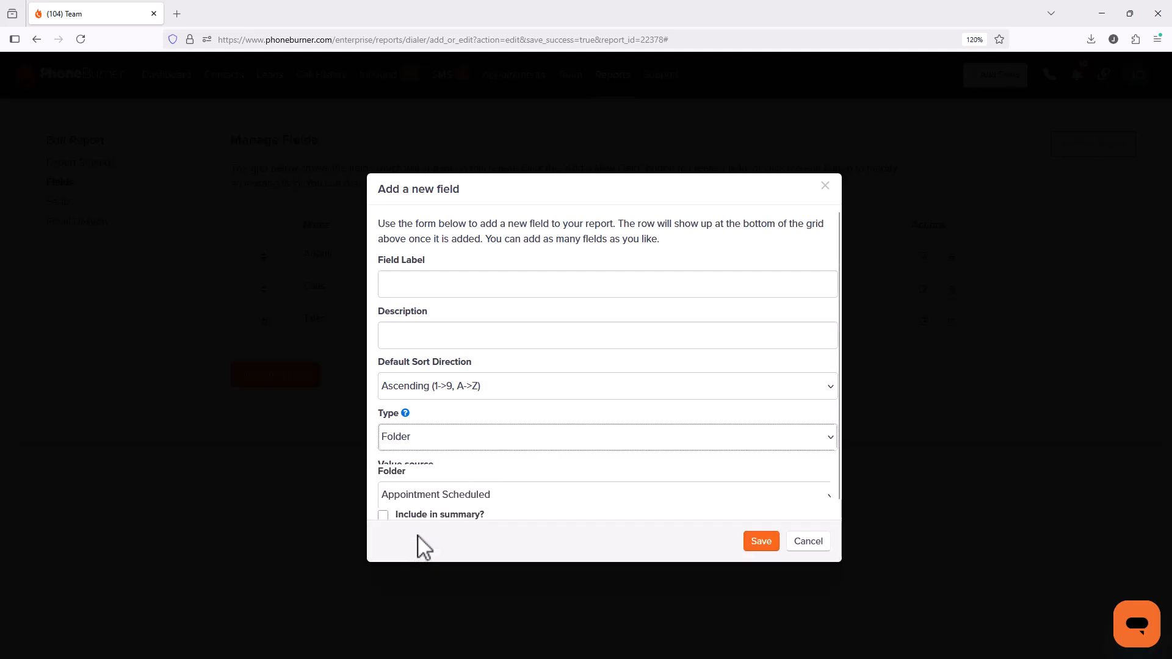
{"action": "scroll", "coordinate": [558, 399], "scroll_direction": "down", "scroll_amount": 1}
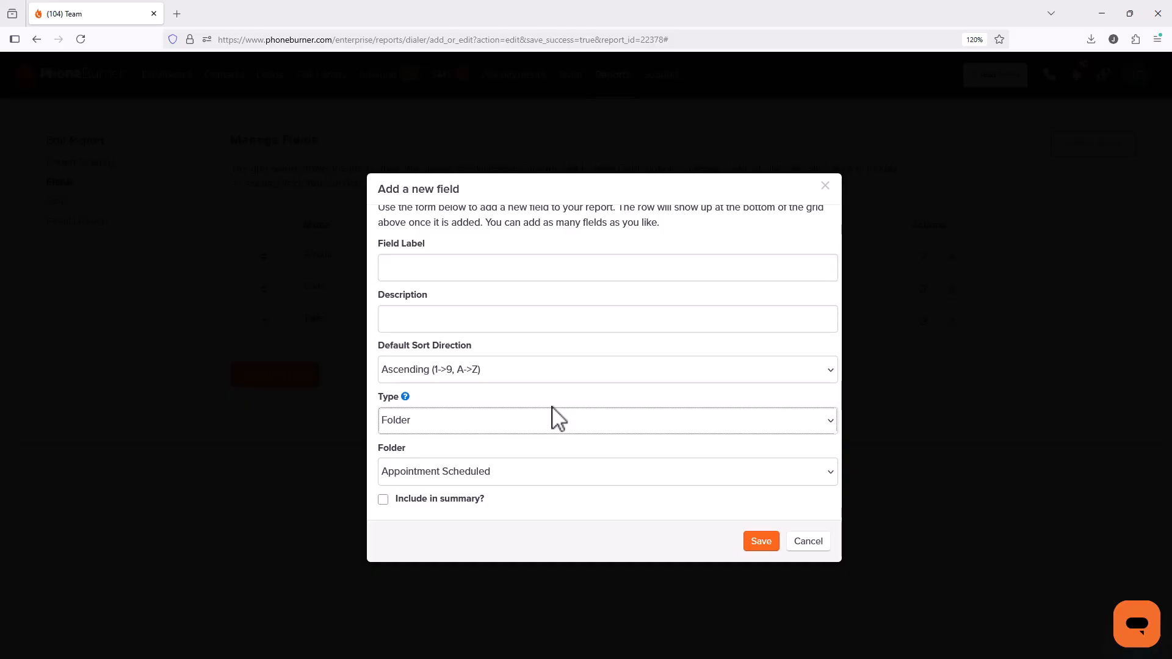
{"action": "left_click", "coordinate": [496, 473]}
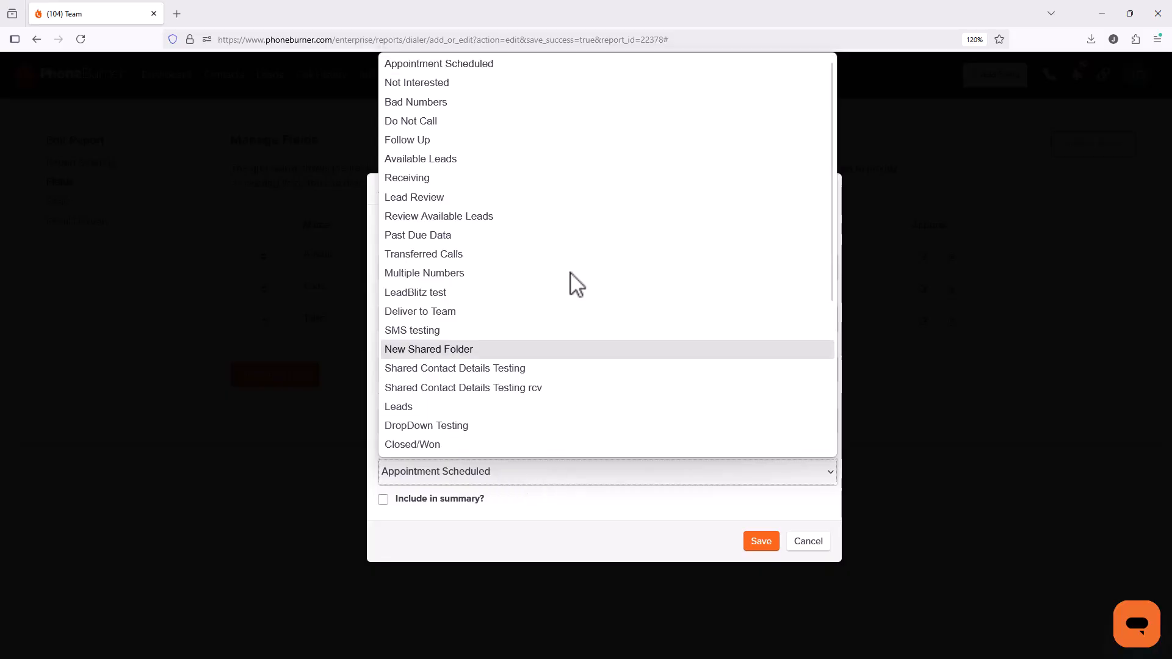
{"action": "left_click", "coordinate": [521, 70]}
{"action": "left_click", "coordinate": [433, 269]}
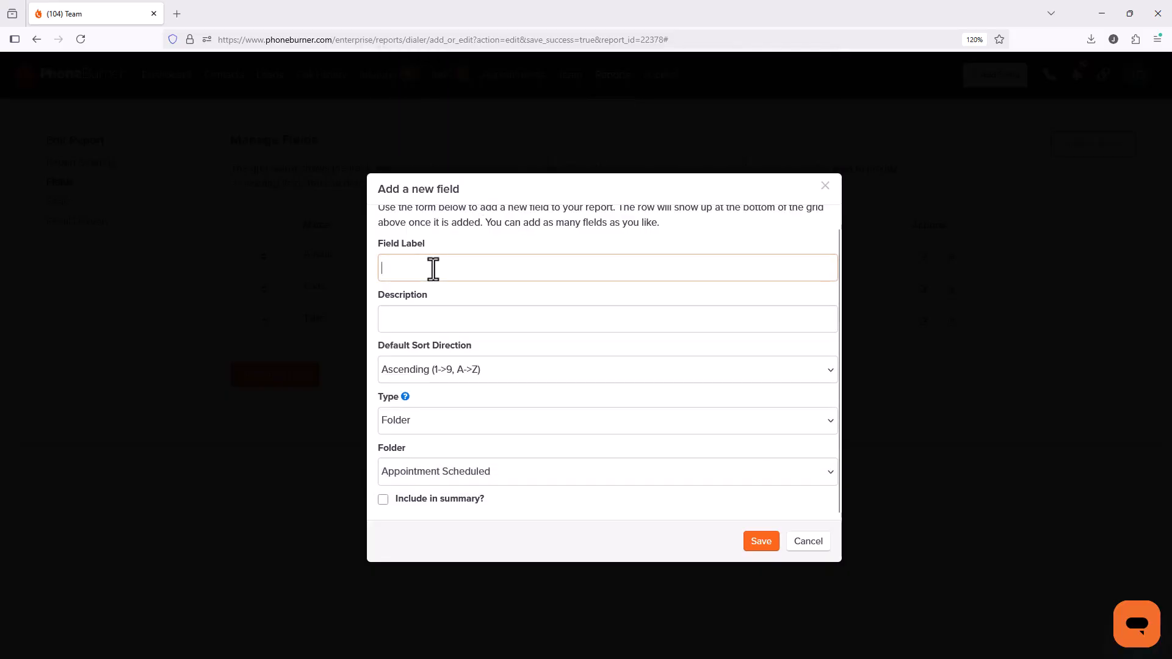
{"action": "type", "text": "Apt"}
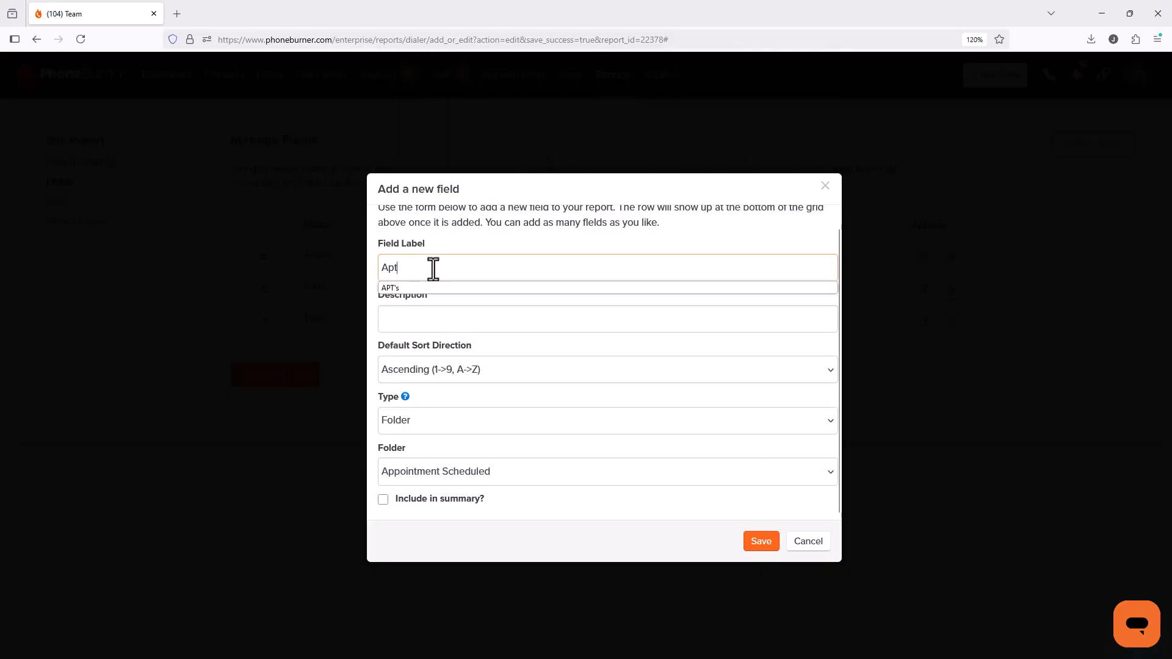
{"action": "type", "text": " Scheduled"}
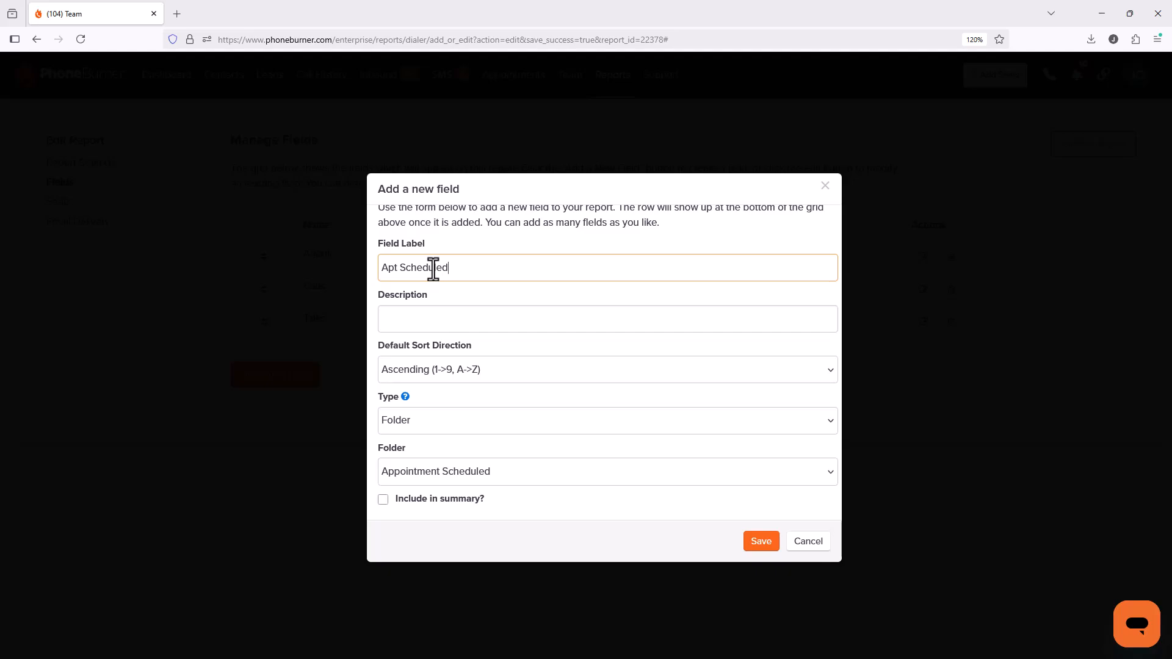
{"action": "left_click", "coordinate": [760, 544]}
Add a Folder-type field labelled Follow Up with the Available Leads folder, and save it.
{"action": "left_click", "coordinate": [273, 409]}
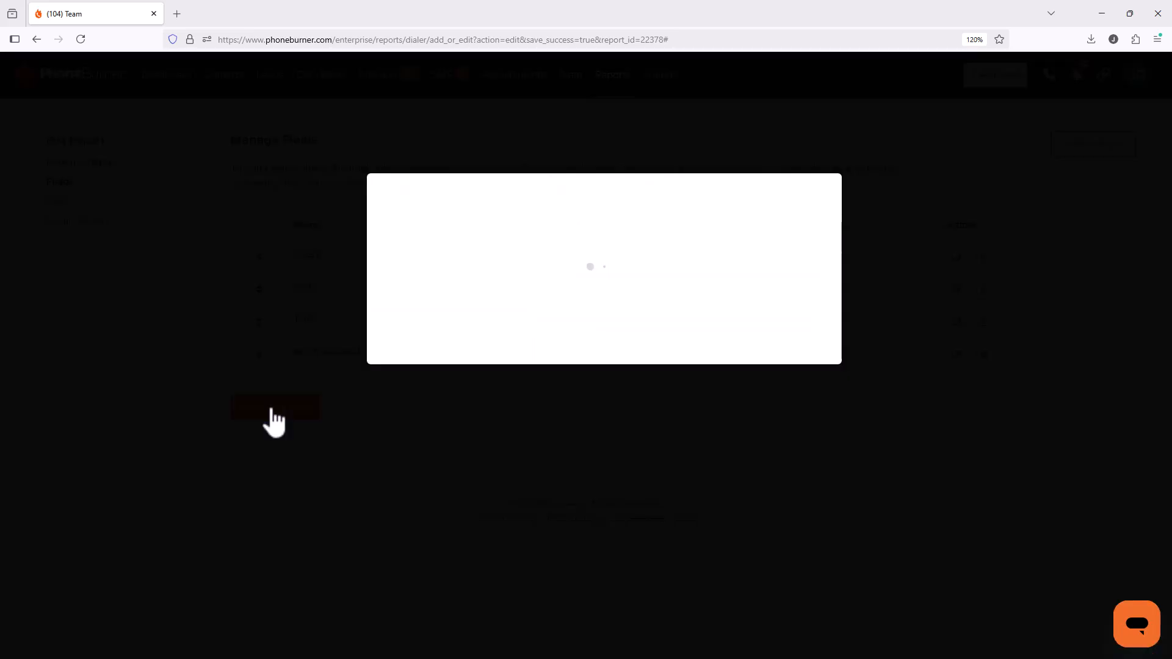
{"action": "left_click", "coordinate": [453, 285]}
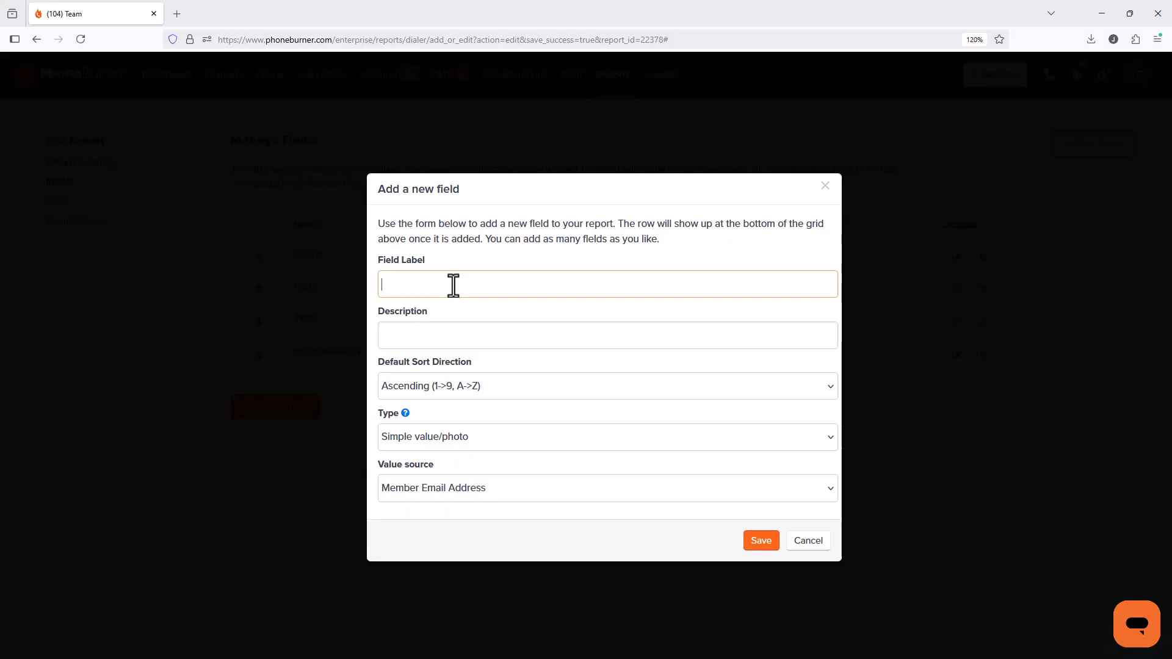
{"action": "type", "text": "Follow Up"}
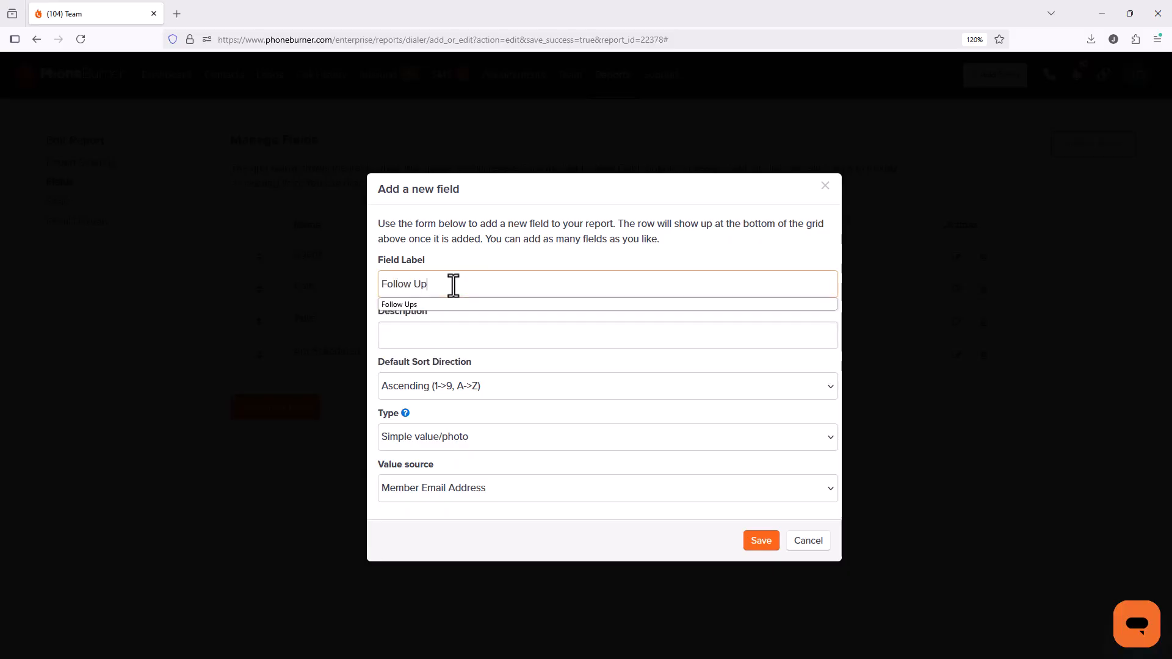
{"action": "left_click", "coordinate": [529, 442]}
{"action": "left_click", "coordinate": [398, 539]}
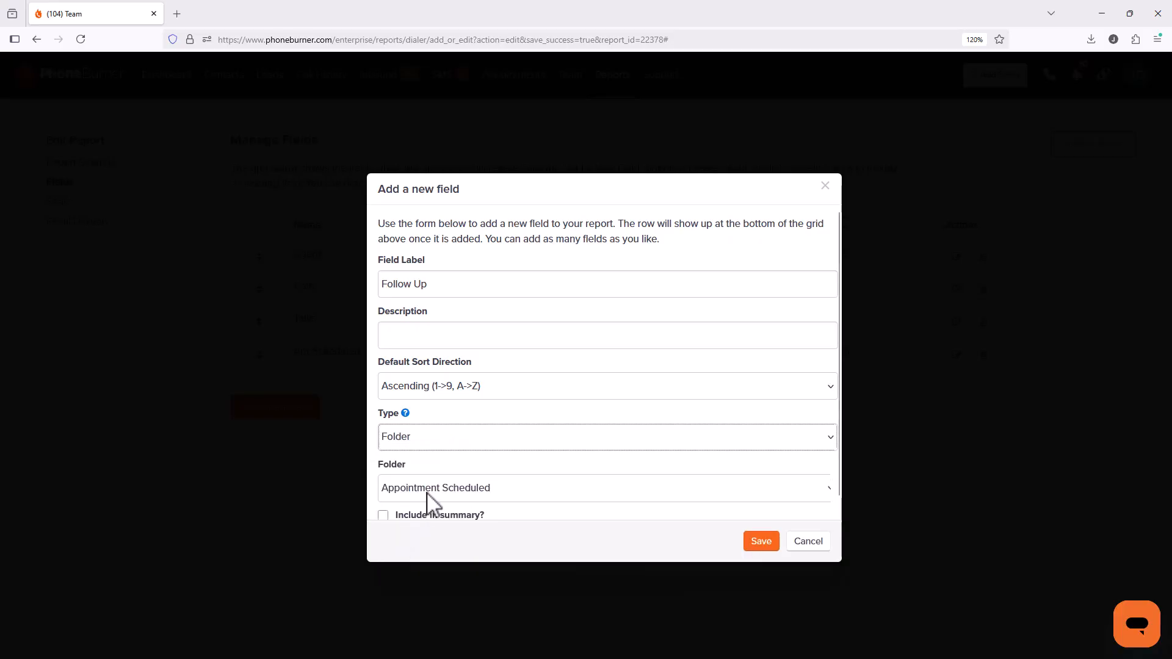
{"action": "left_click", "coordinate": [397, 489]}
{"action": "left_click", "coordinate": [426, 156]}
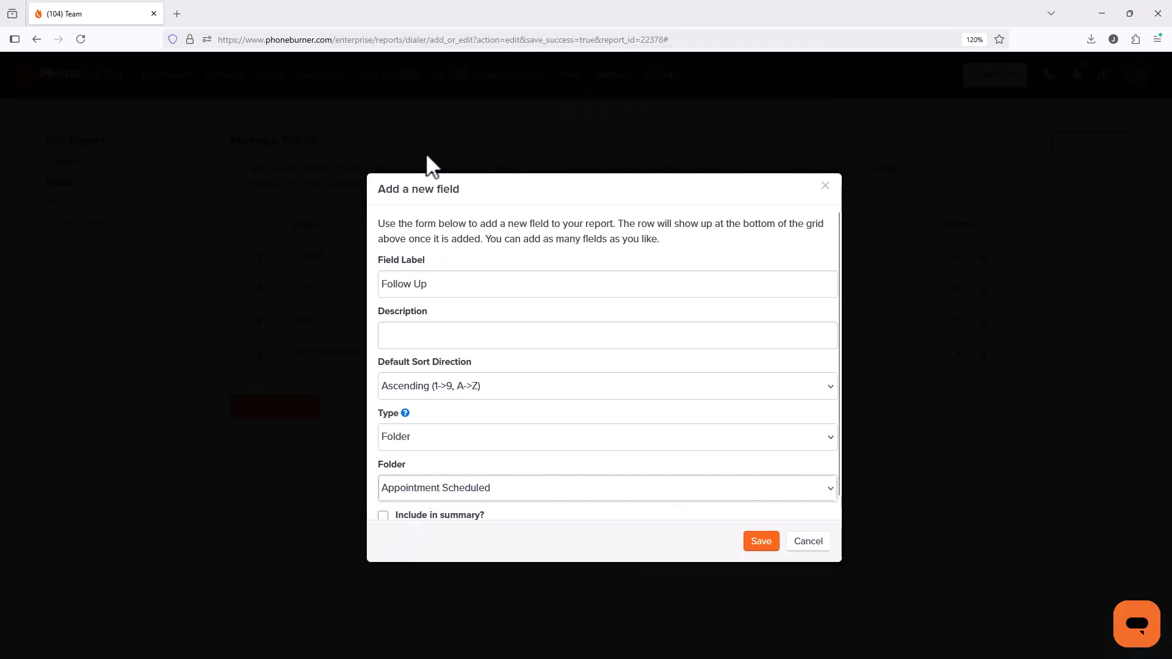
{"action": "left_click", "coordinate": [756, 548]}
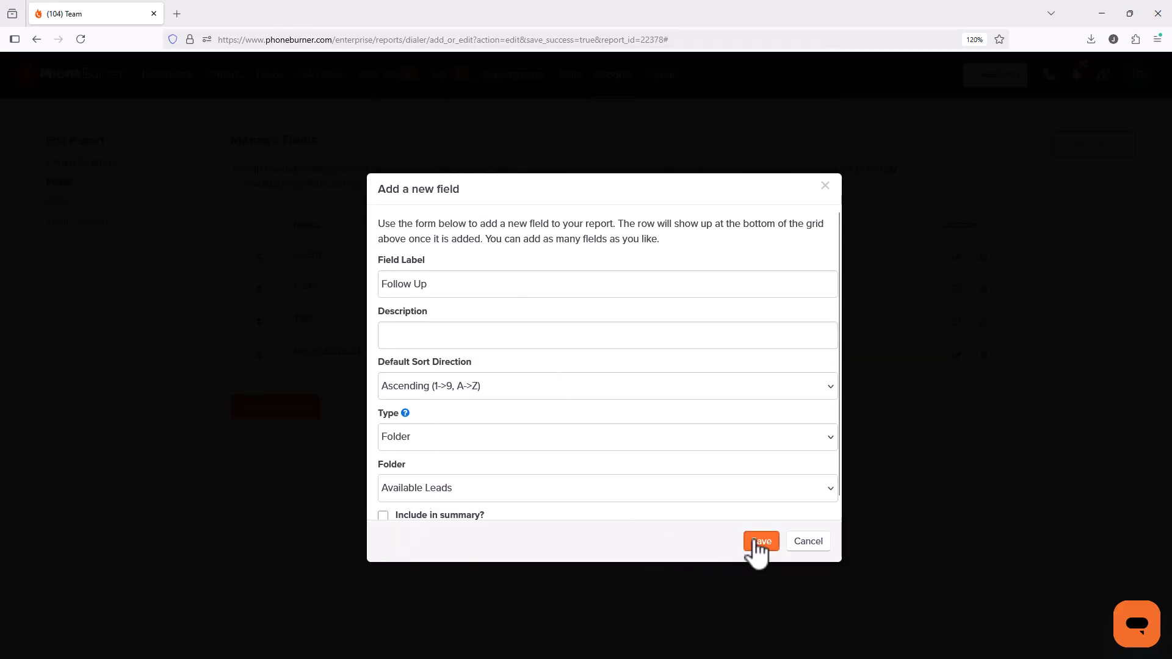
Change the Follow Up field's source folder to Follow Up and save the field.
{"action": "left_click", "coordinate": [956, 387]}
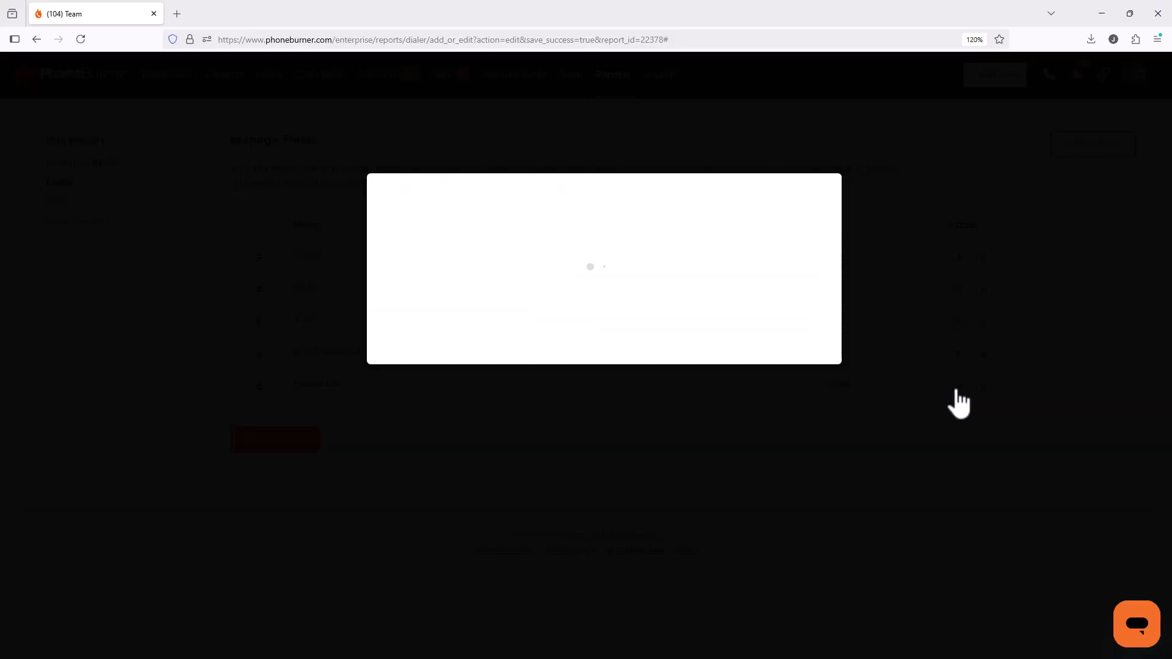
{"action": "left_click", "coordinate": [478, 490]}
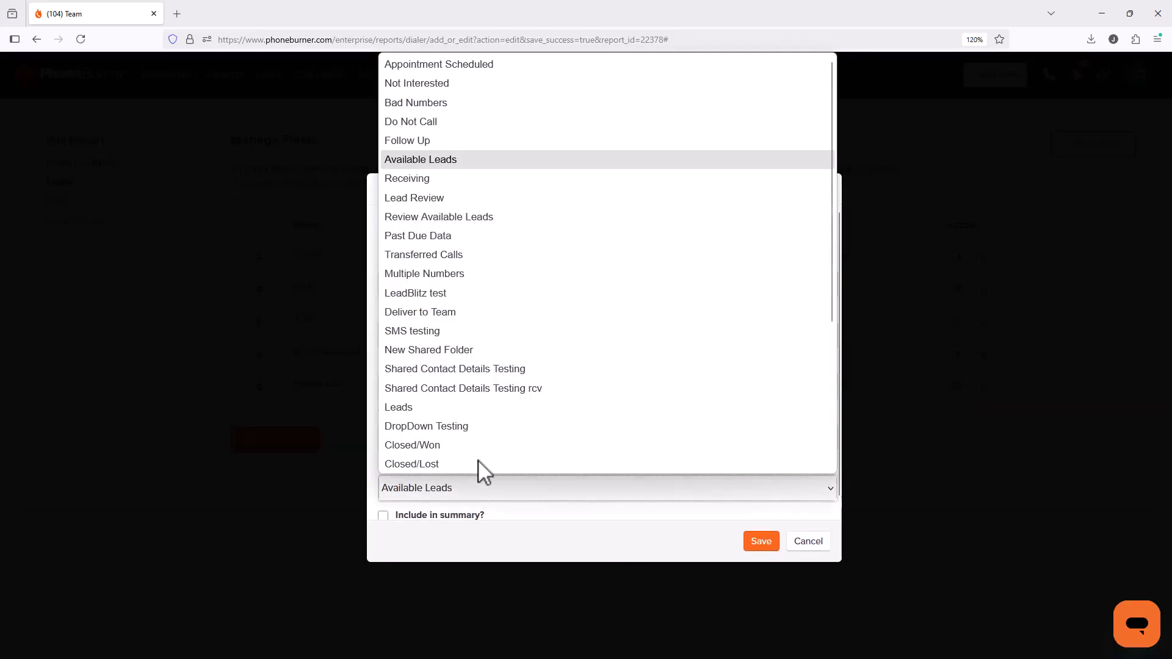
{"action": "left_click", "coordinate": [449, 142]}
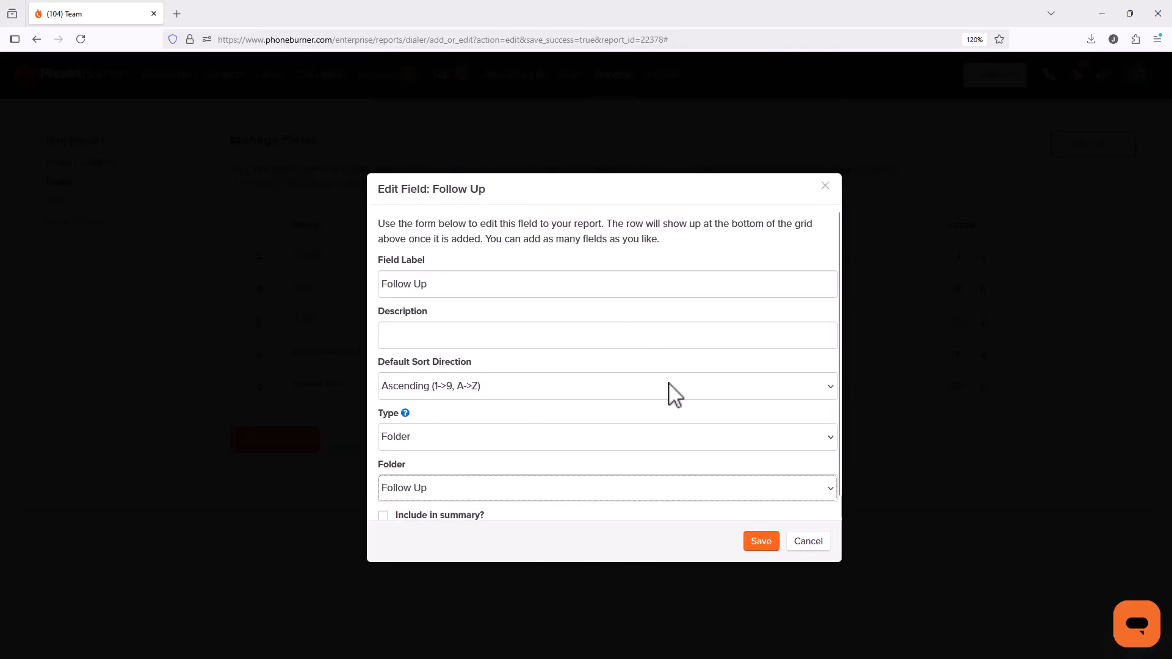
{"action": "left_click", "coordinate": [760, 547]}
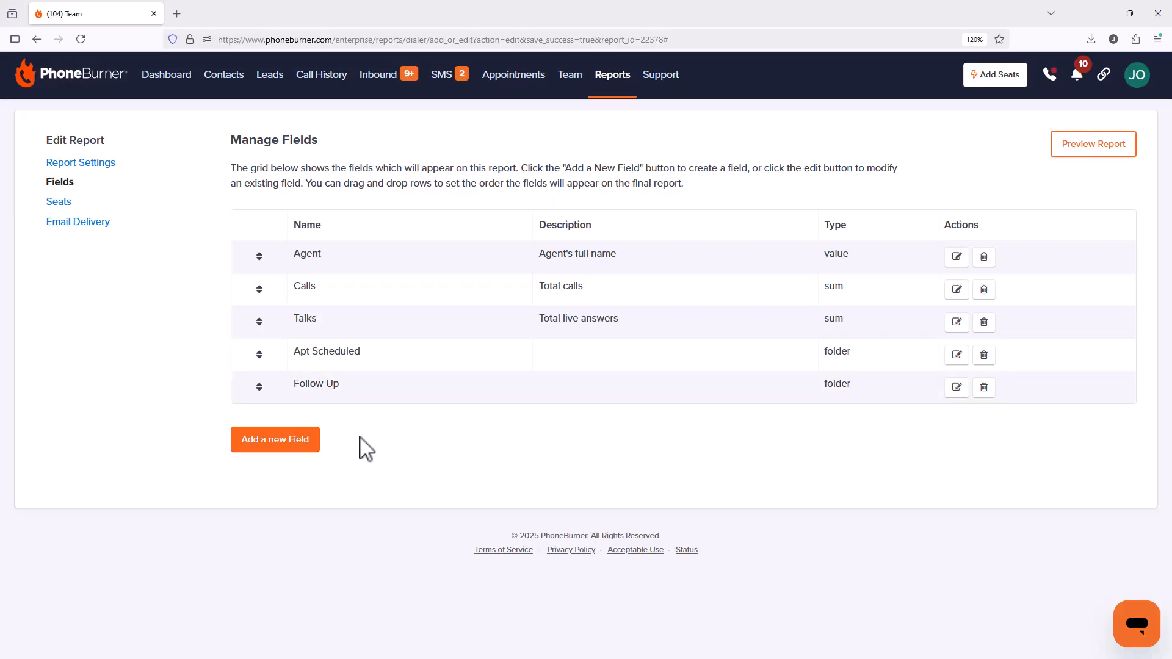
Add a Folder-type field labelled Not Interested that tracks the Not Interested folder, and save it.
{"action": "left_click", "coordinate": [315, 442]}
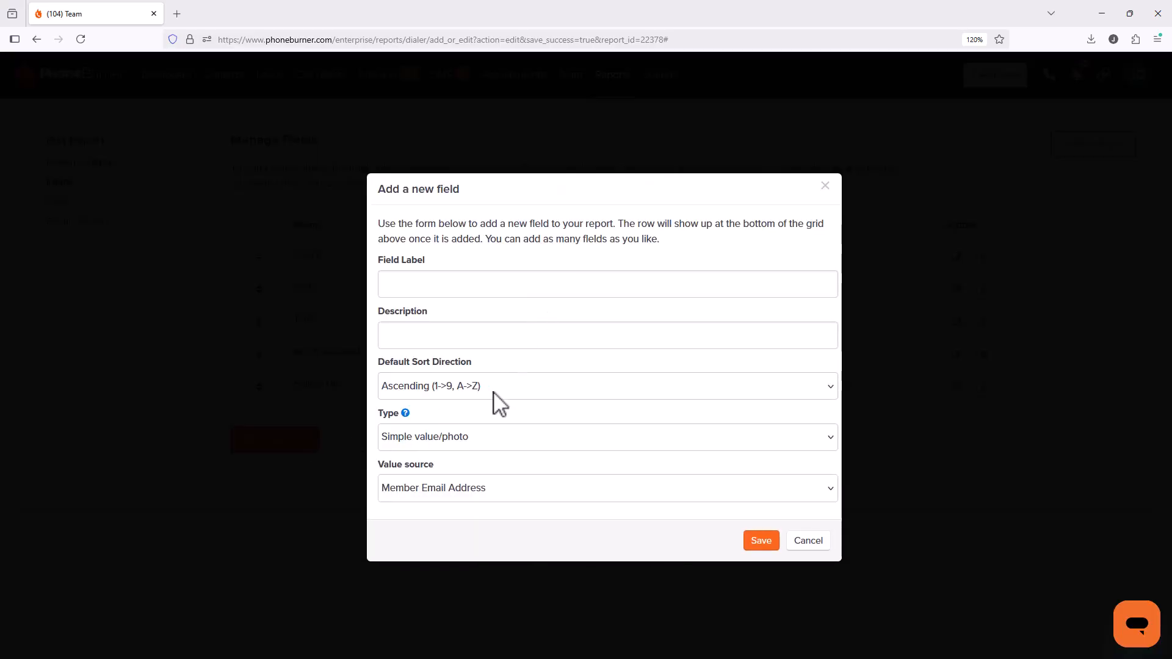
{"action": "left_click", "coordinate": [485, 287]}
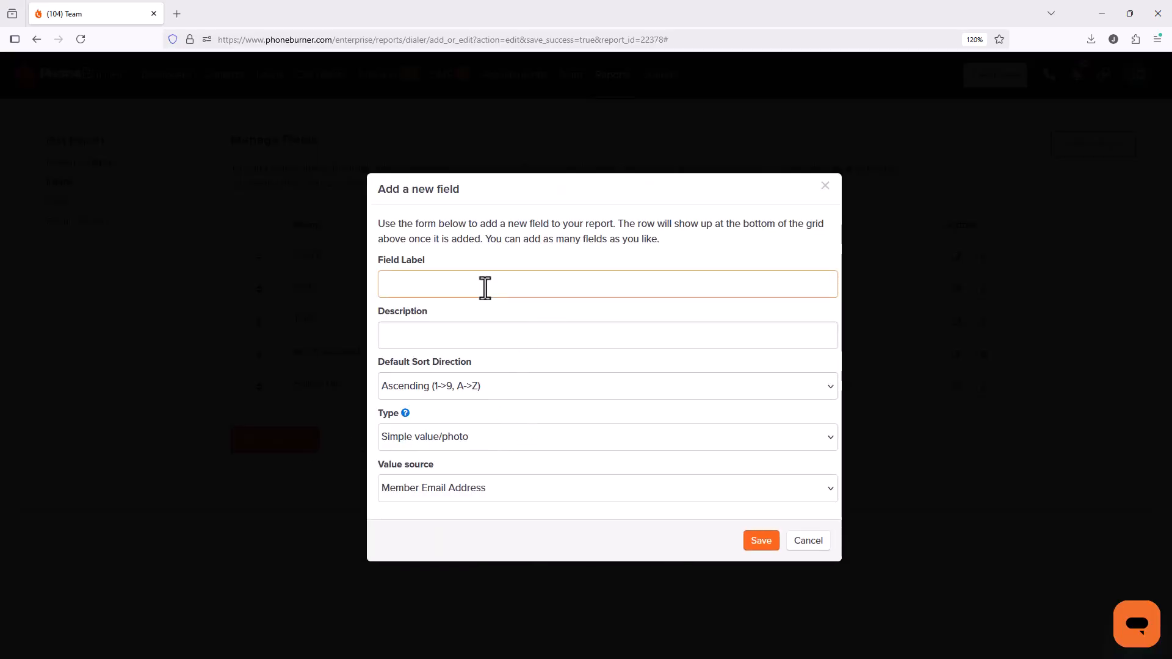
{"action": "type", "text": "Not Interested"}
{"action": "left_click", "coordinate": [433, 436]}
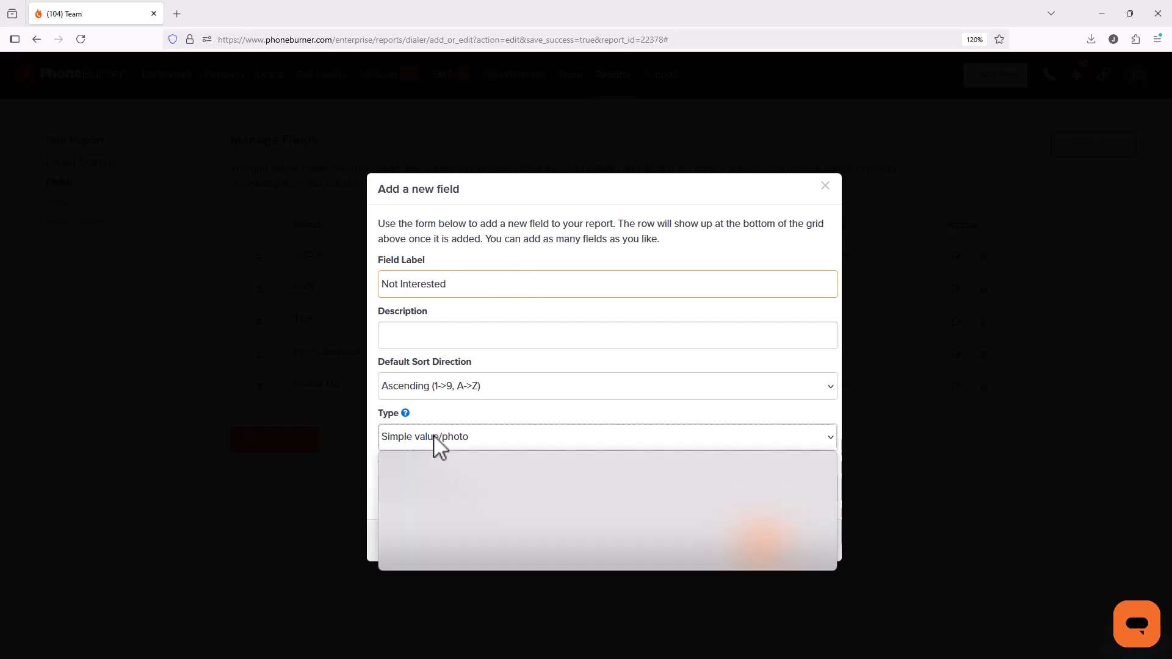
{"action": "left_click", "coordinate": [406, 539]}
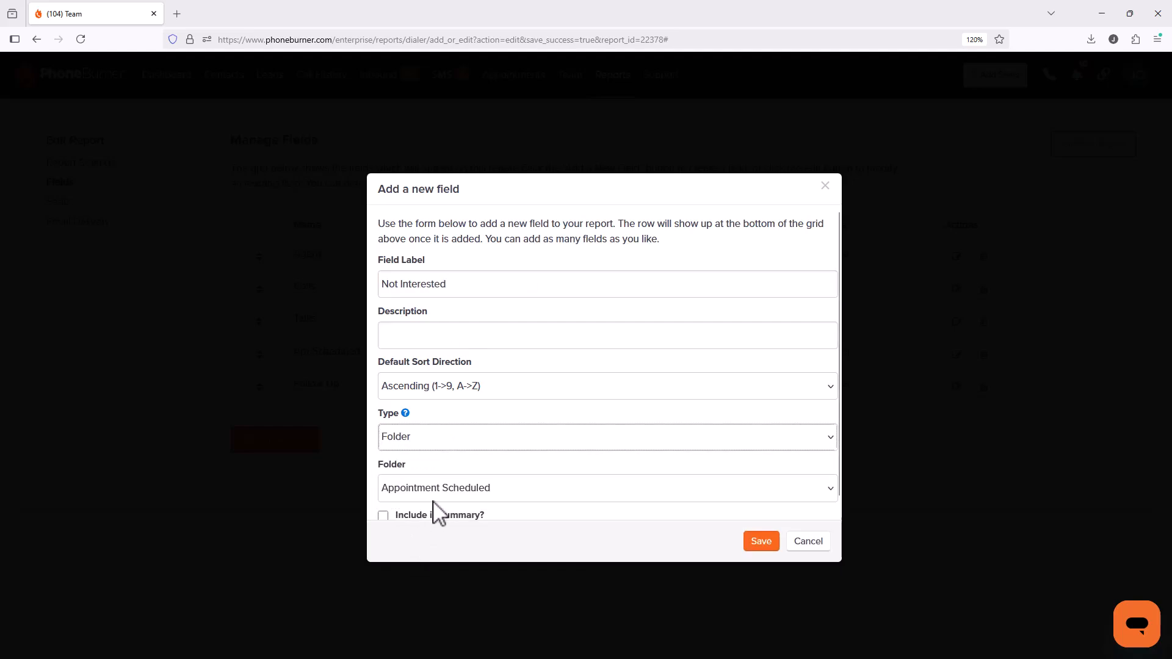
{"action": "left_click", "coordinate": [437, 494]}
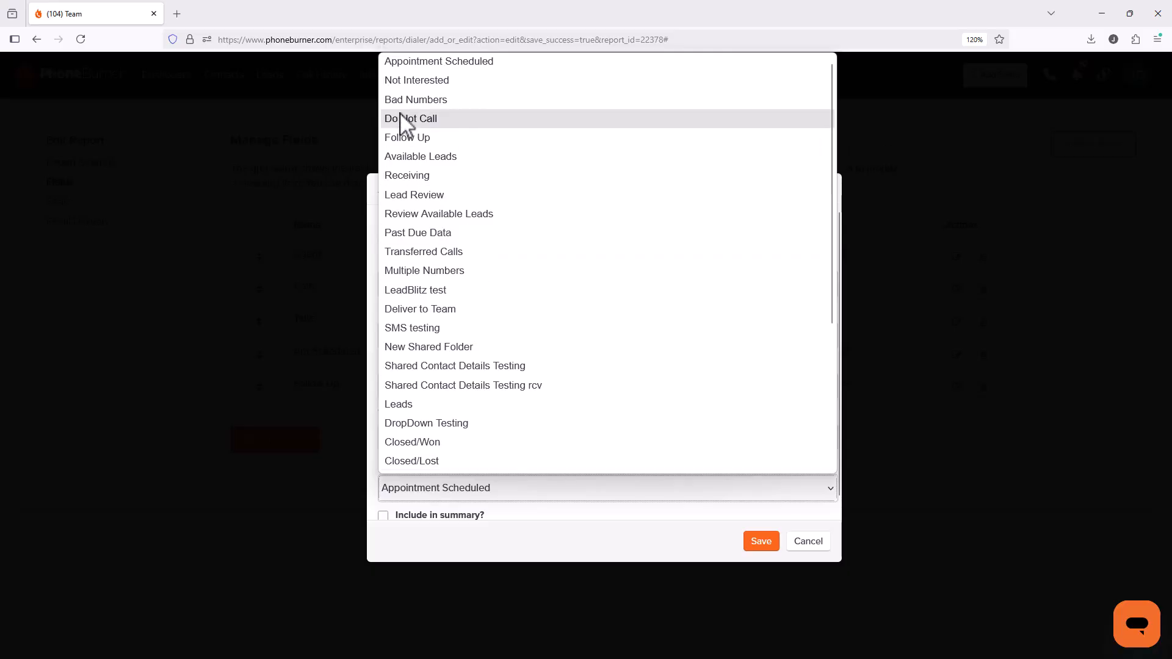
{"action": "left_click", "coordinate": [404, 83]}
{"action": "left_click", "coordinate": [761, 544]}
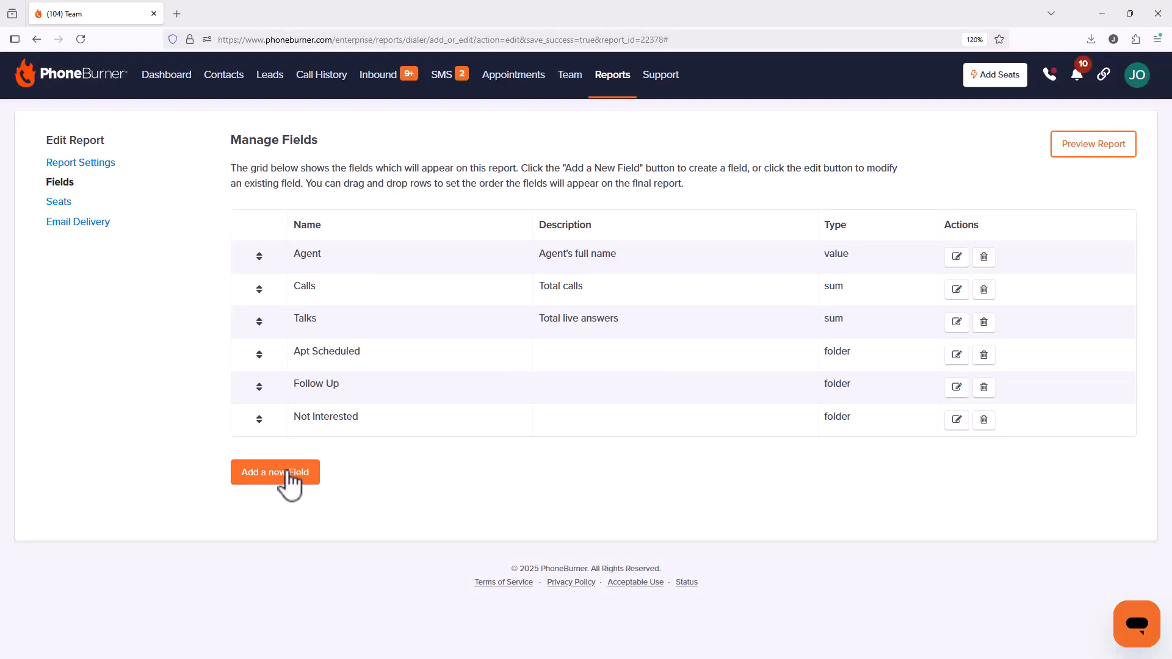
Add a Folder-type field labelled Closed/Won that tracks the Closed/Won folder, and save it.
{"action": "left_click", "coordinate": [284, 473]}
{"action": "left_click", "coordinate": [412, 285]}
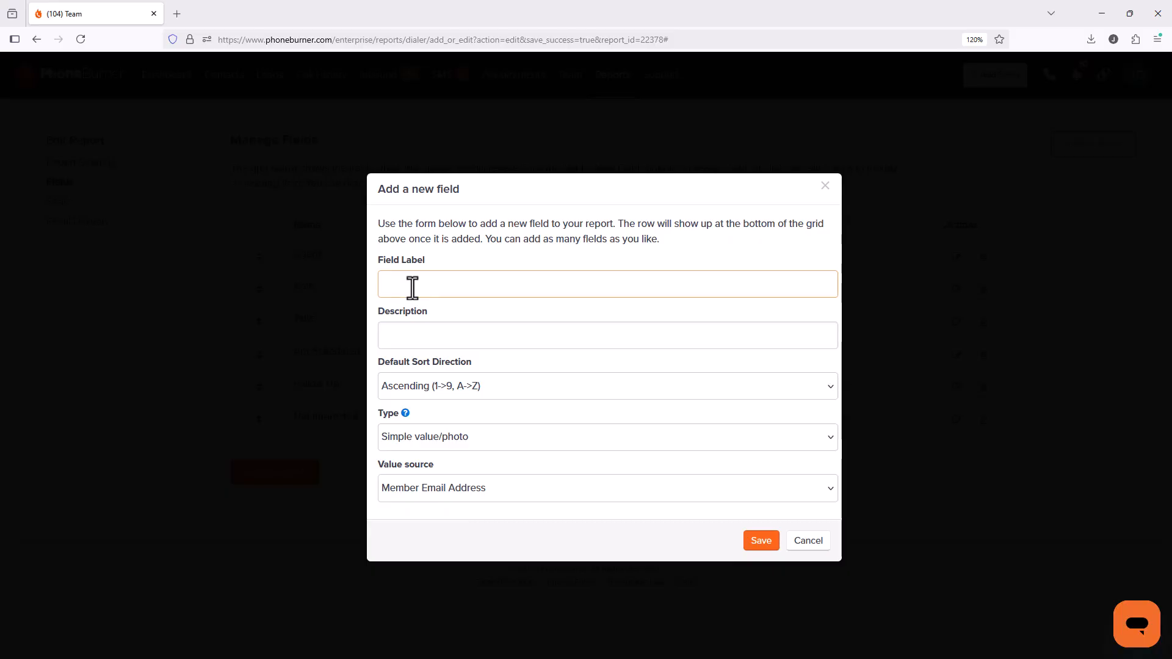
{"action": "type", "text": "Closed/Won"}
{"action": "left_click", "coordinate": [442, 442]}
{"action": "left_click", "coordinate": [421, 540]}
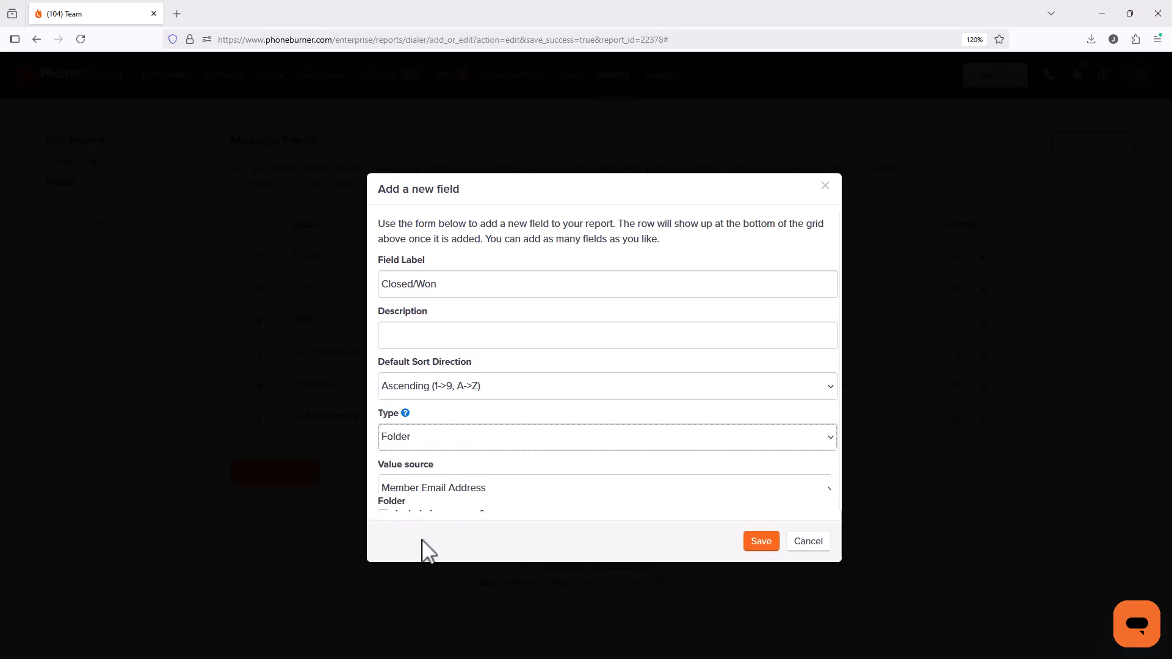
{"action": "left_click", "coordinate": [427, 486]}
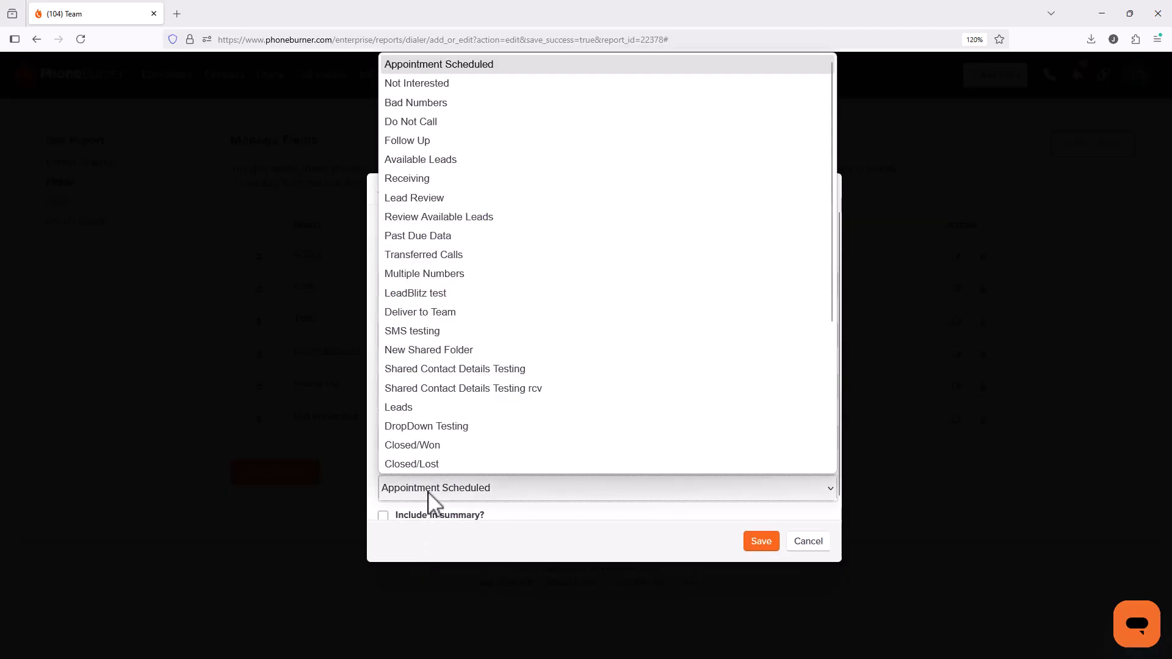
{"action": "left_click", "coordinate": [407, 446]}
{"action": "scroll", "coordinate": [426, 497], "scroll_direction": "down", "scroll_amount": 1}
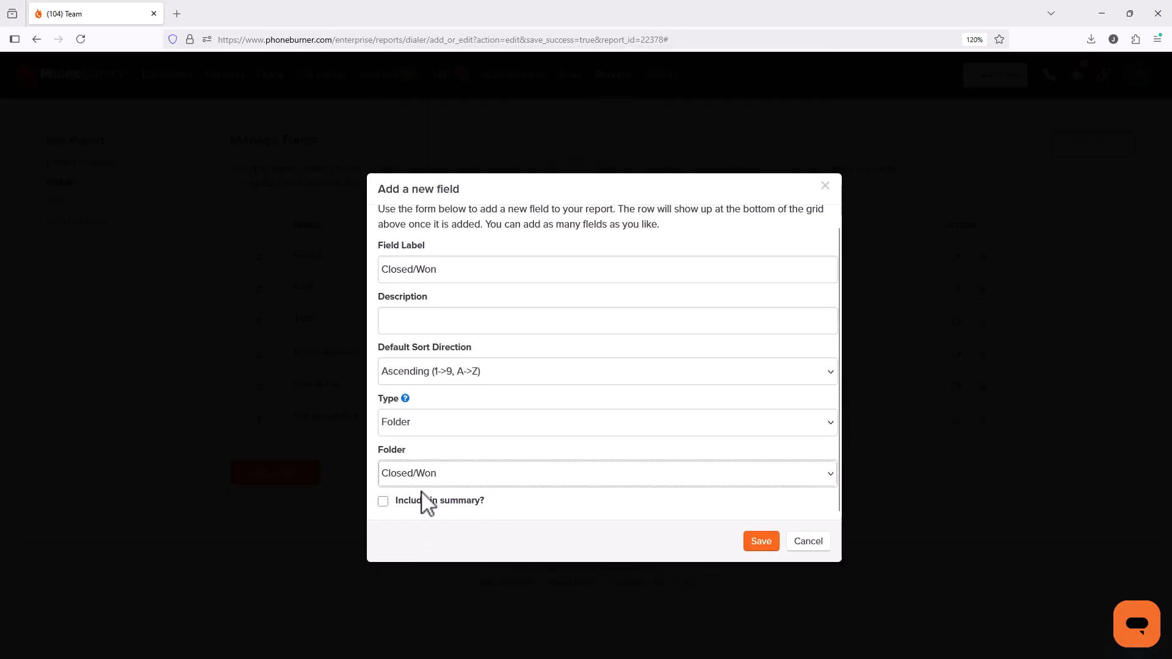
{"action": "left_click", "coordinate": [757, 544]}
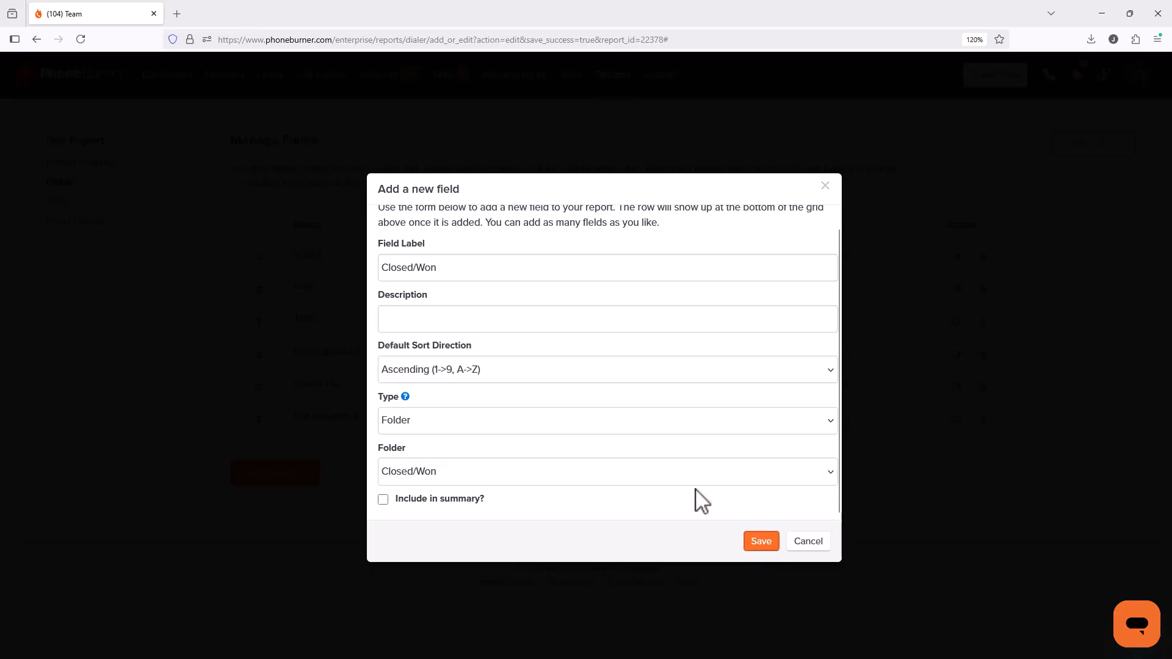
Add a Folder-type field labelled Closed/Lost that tracks the Closed/Lost folder, and save it.
{"action": "left_click", "coordinate": [263, 508]}
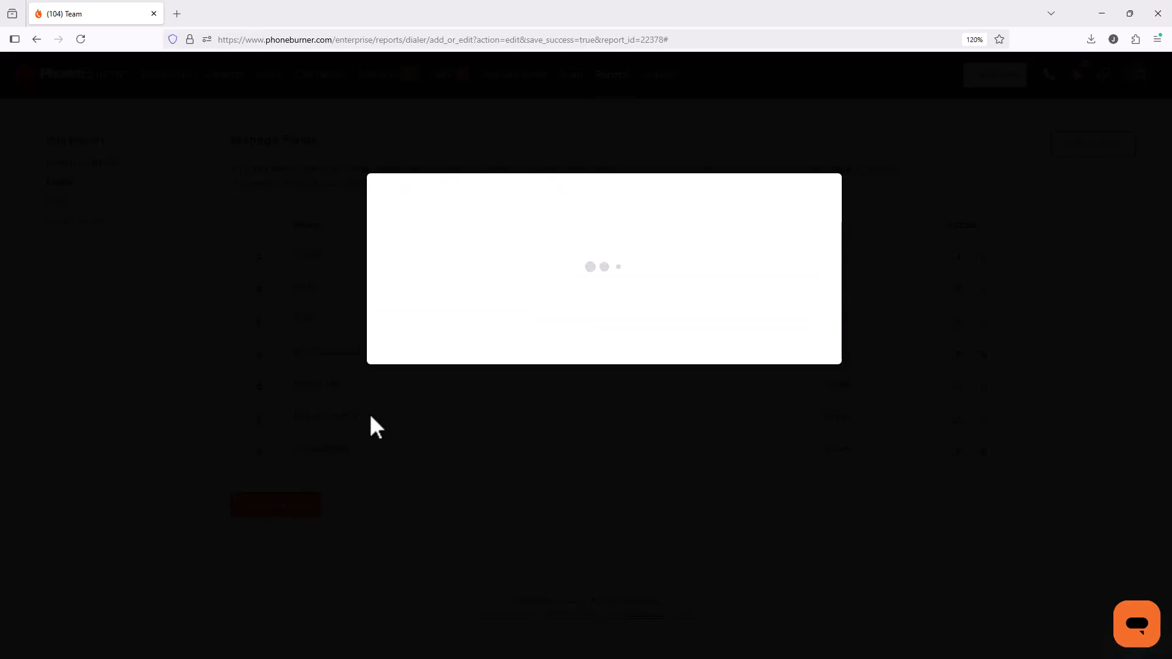
{"action": "left_click", "coordinate": [415, 293]}
{"action": "type", "text": "Closed"}
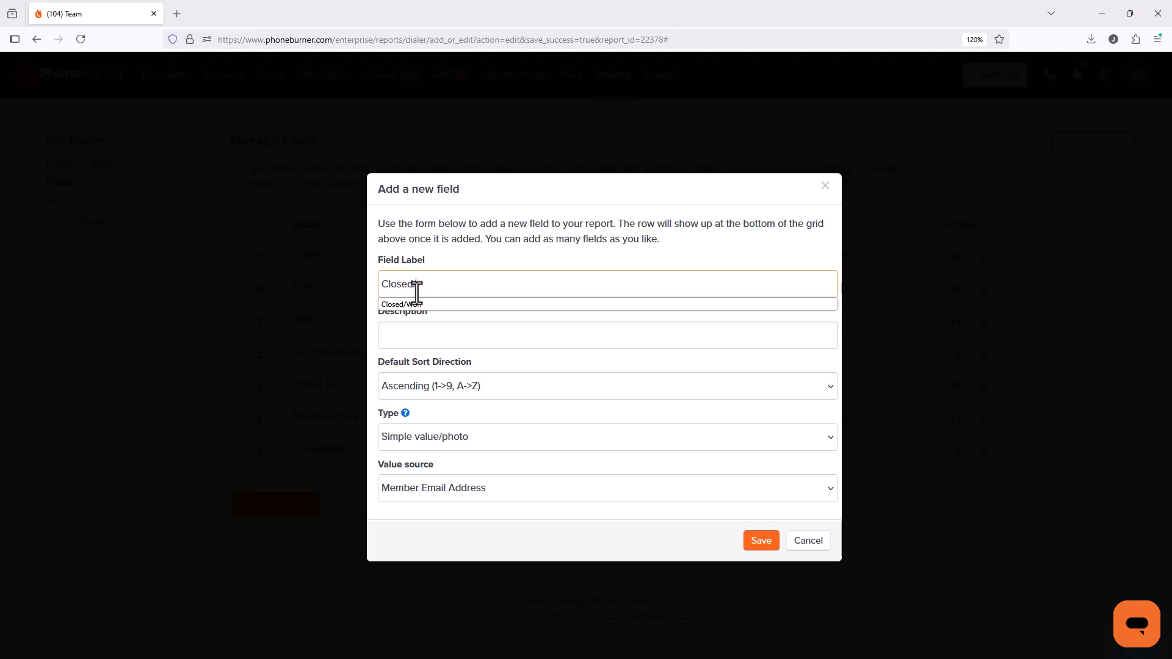
{"action": "type", "text": "/Lost"}
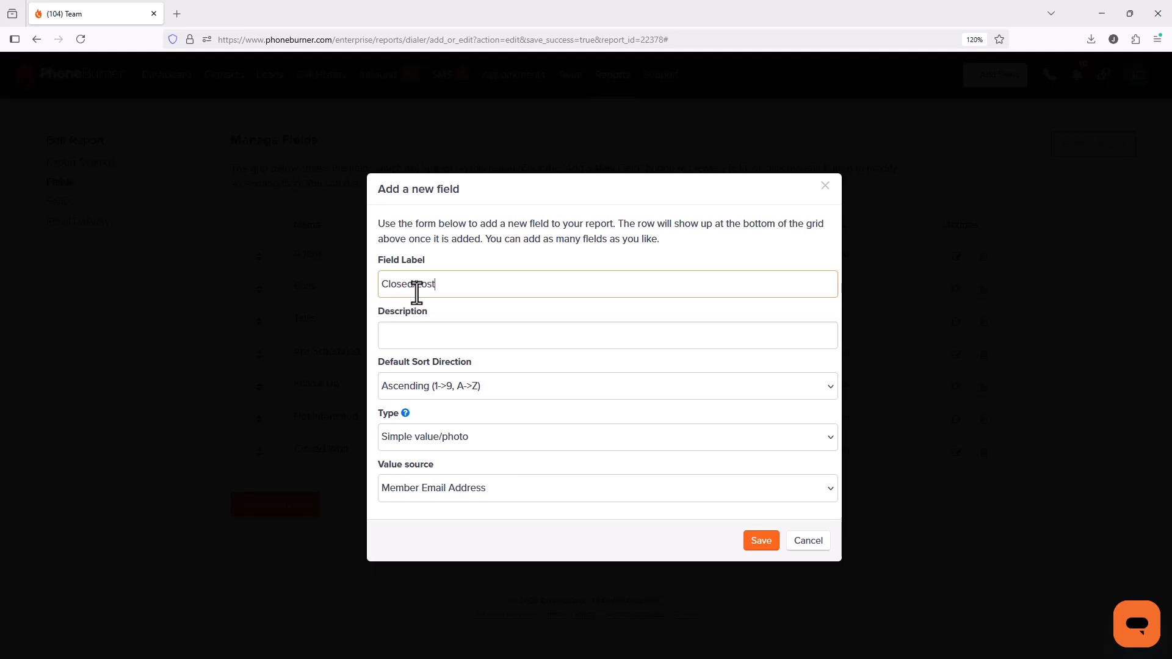
{"action": "left_click", "coordinate": [398, 445]}
{"action": "left_click", "coordinate": [423, 535]}
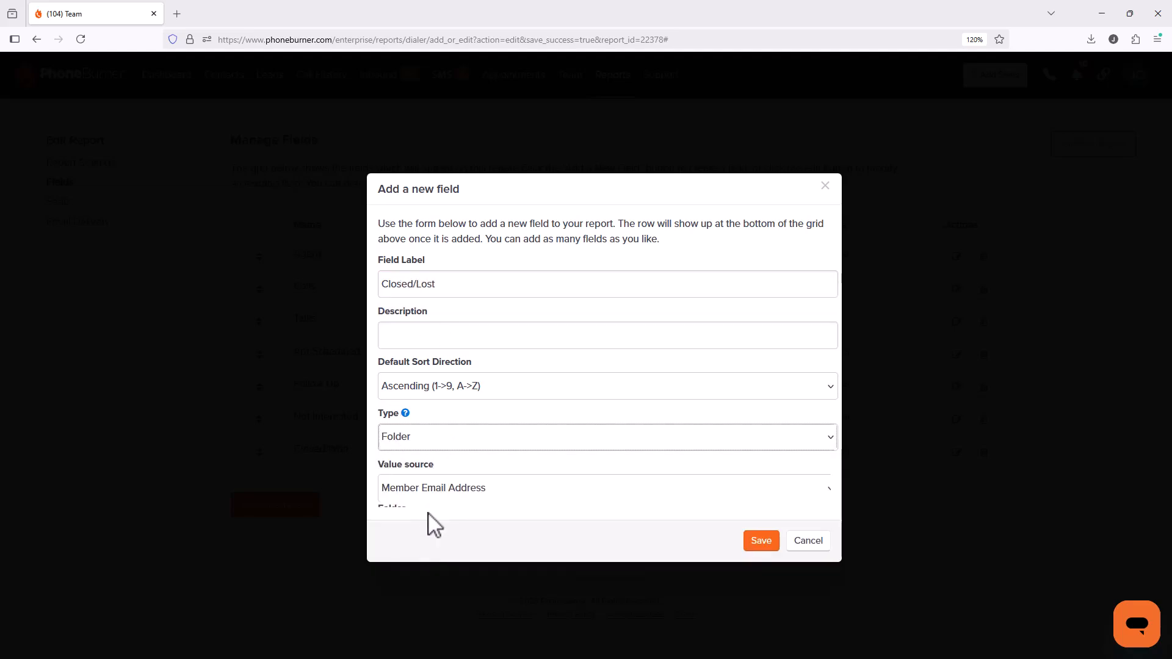
{"action": "left_click", "coordinate": [450, 474]}
{"action": "scroll", "coordinate": [475, 391], "scroll_direction": "down", "scroll_amount": 3}
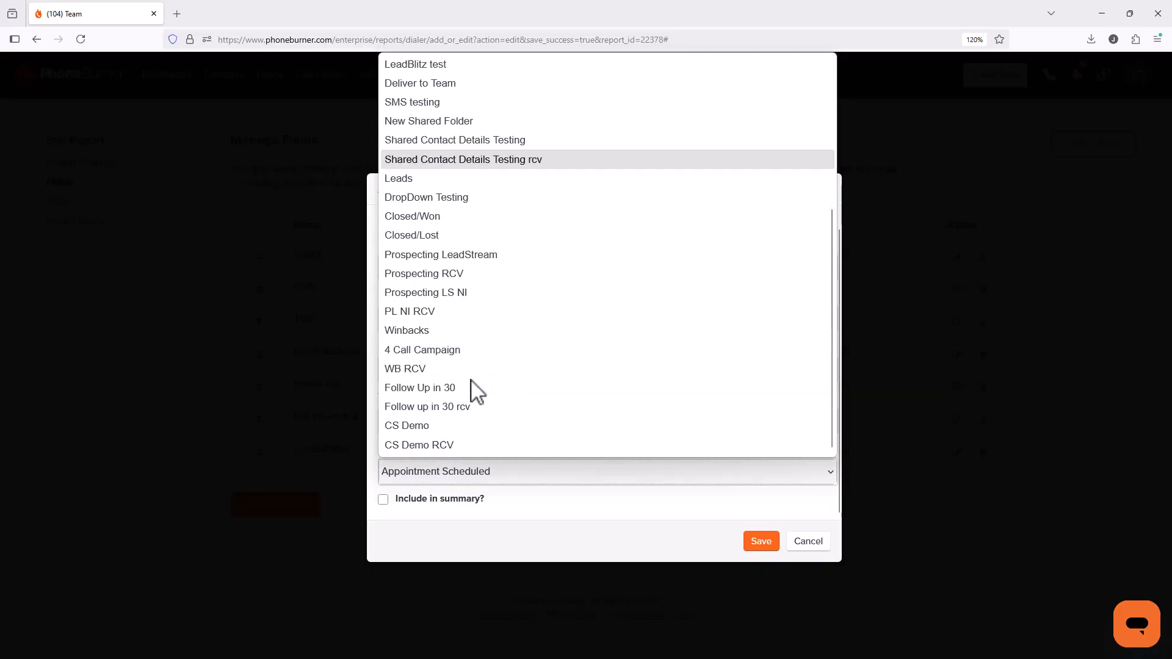
{"action": "scroll", "coordinate": [462, 406], "scroll_direction": "up", "scroll_amount": 2}
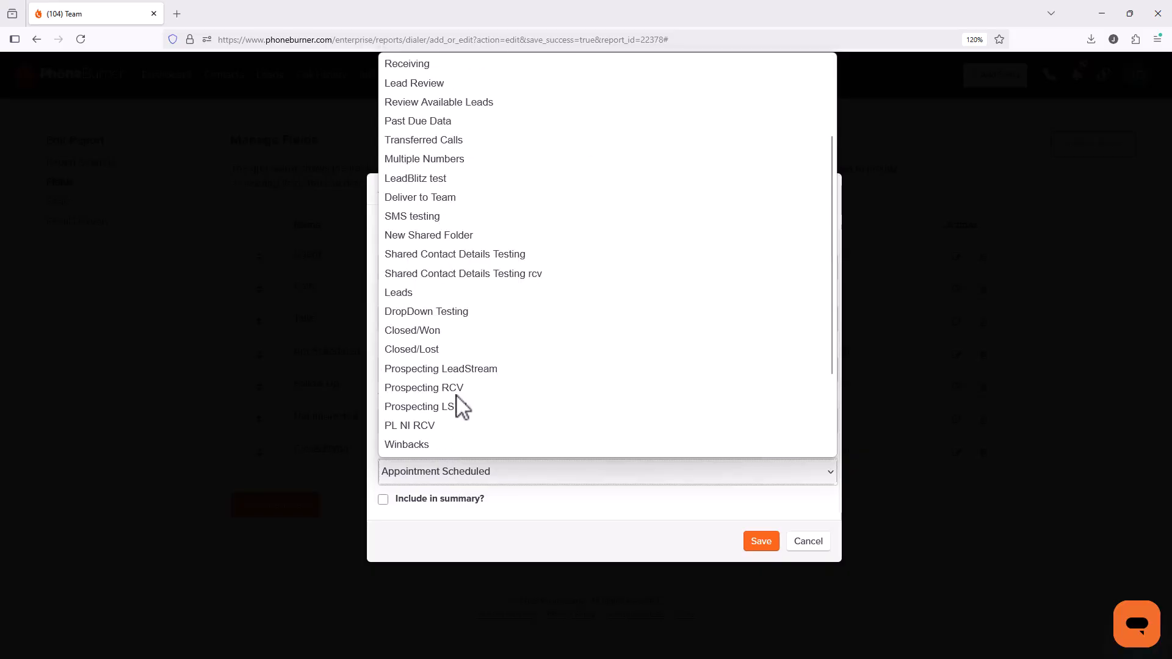
{"action": "left_click", "coordinate": [439, 351]}
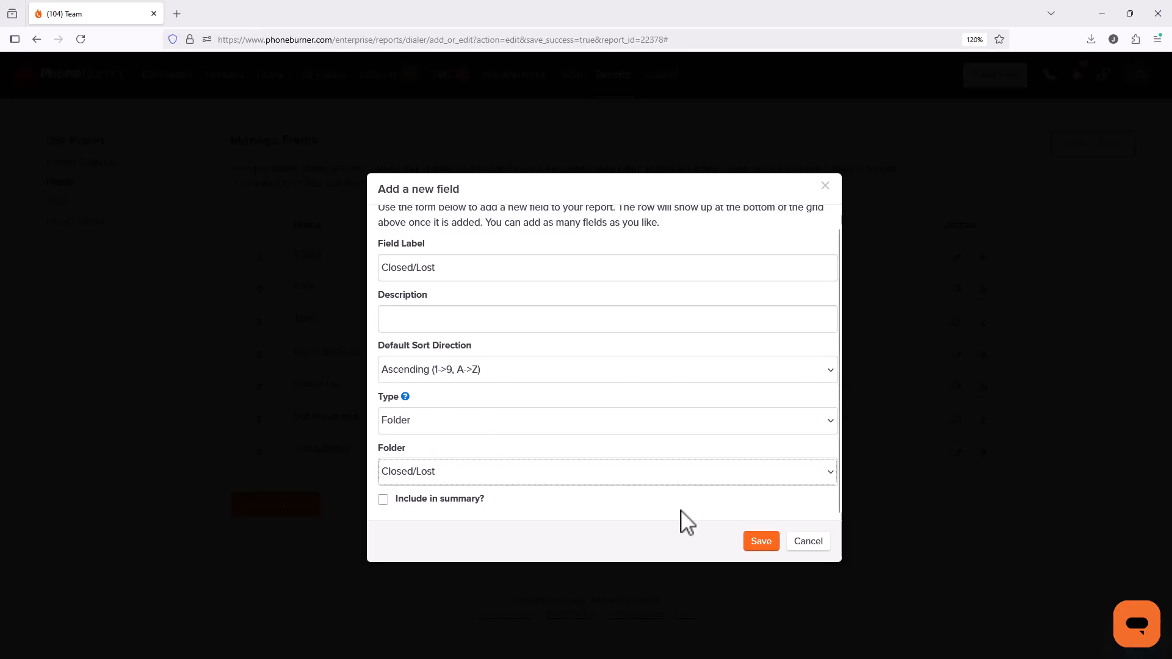
{"action": "left_click", "coordinate": [757, 548]}
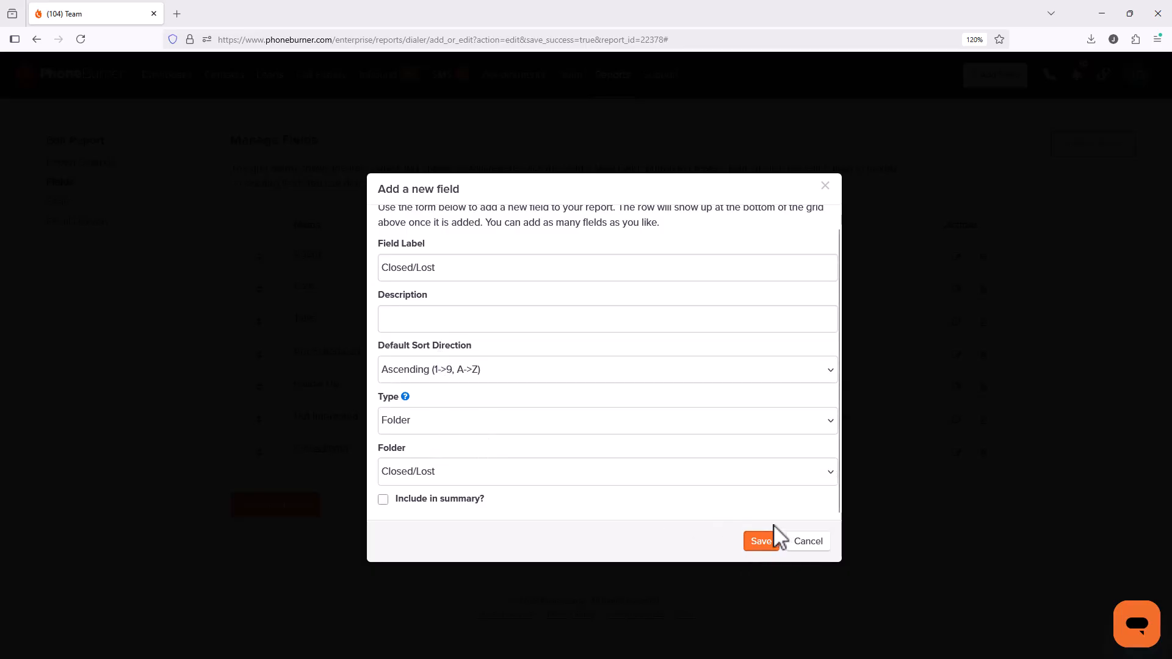
{"action": "left_click", "coordinate": [749, 546]}
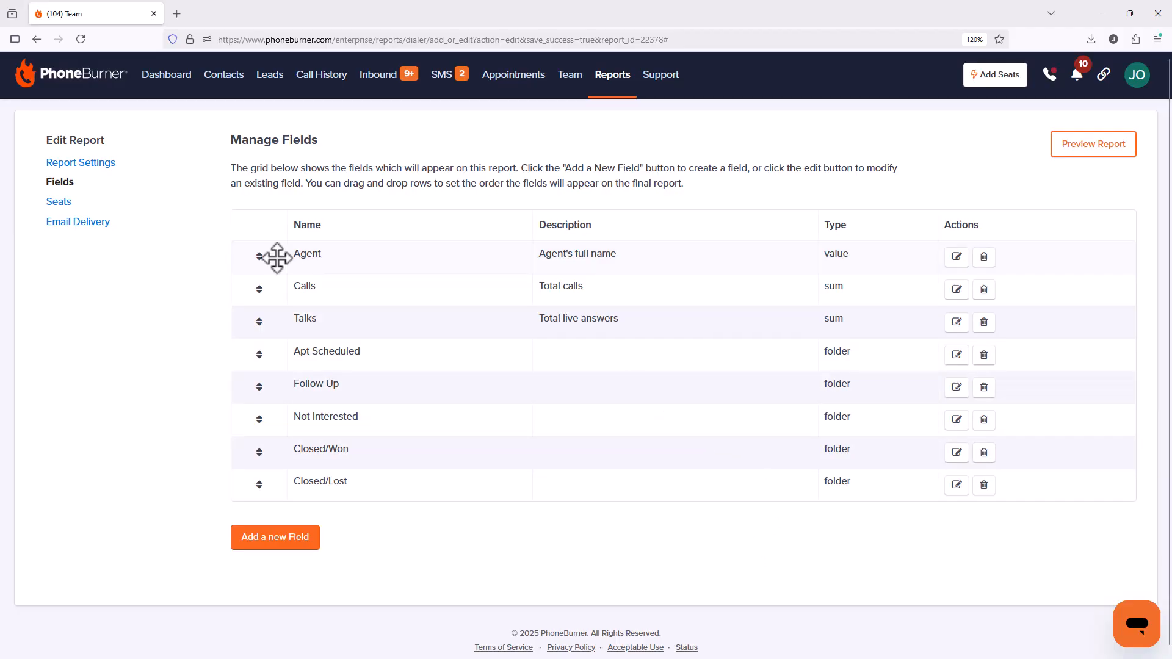
In the report's seat settings, replace the all-seats selection with only the first, second, fourth, sixth and eighth listed seats.
{"action": "left_click", "coordinate": [69, 205]}
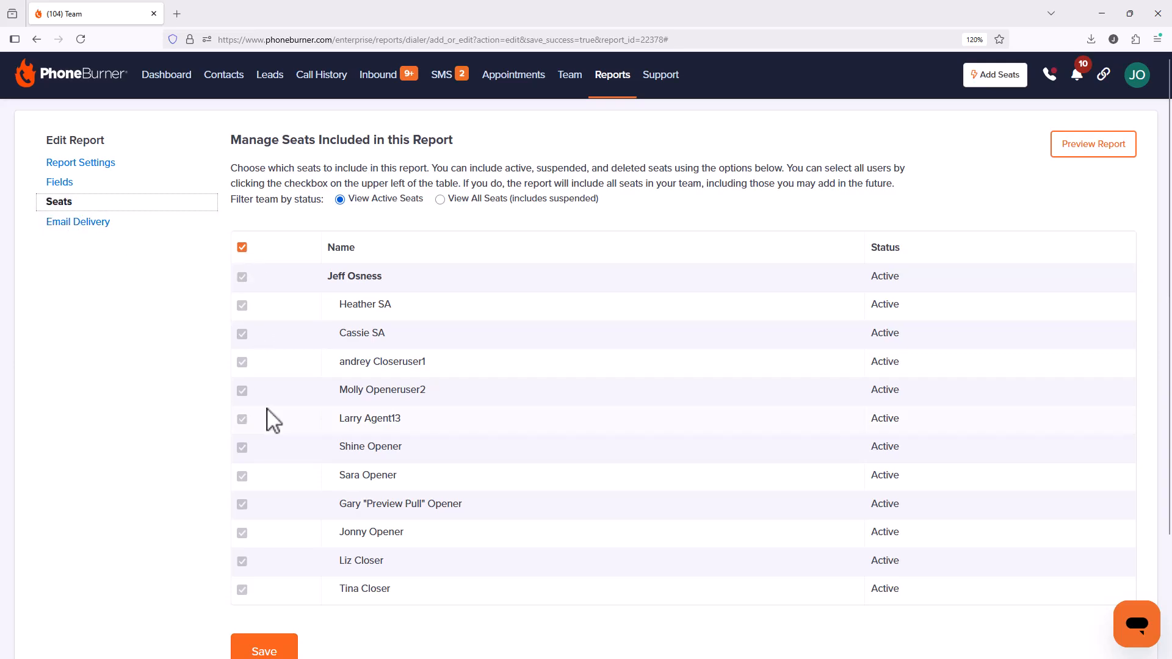
{"action": "left_click", "coordinate": [242, 247]}
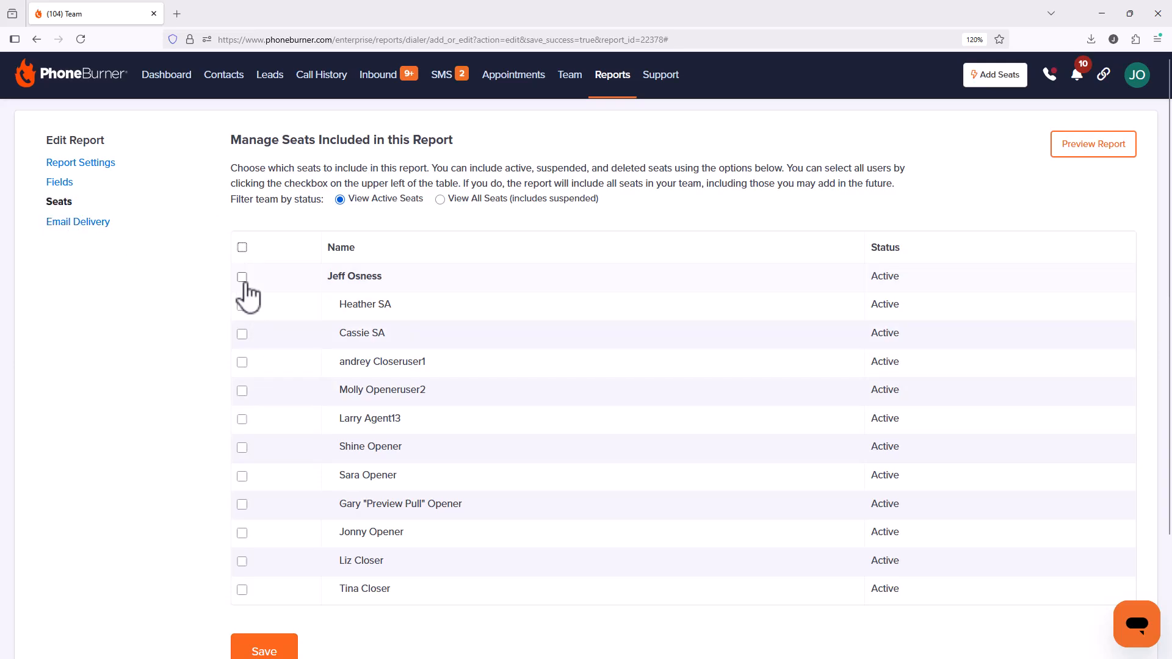
{"action": "left_click", "coordinate": [242, 277]}
{"action": "left_click", "coordinate": [242, 306]}
{"action": "left_click", "coordinate": [242, 362]}
{"action": "left_click", "coordinate": [242, 418]}
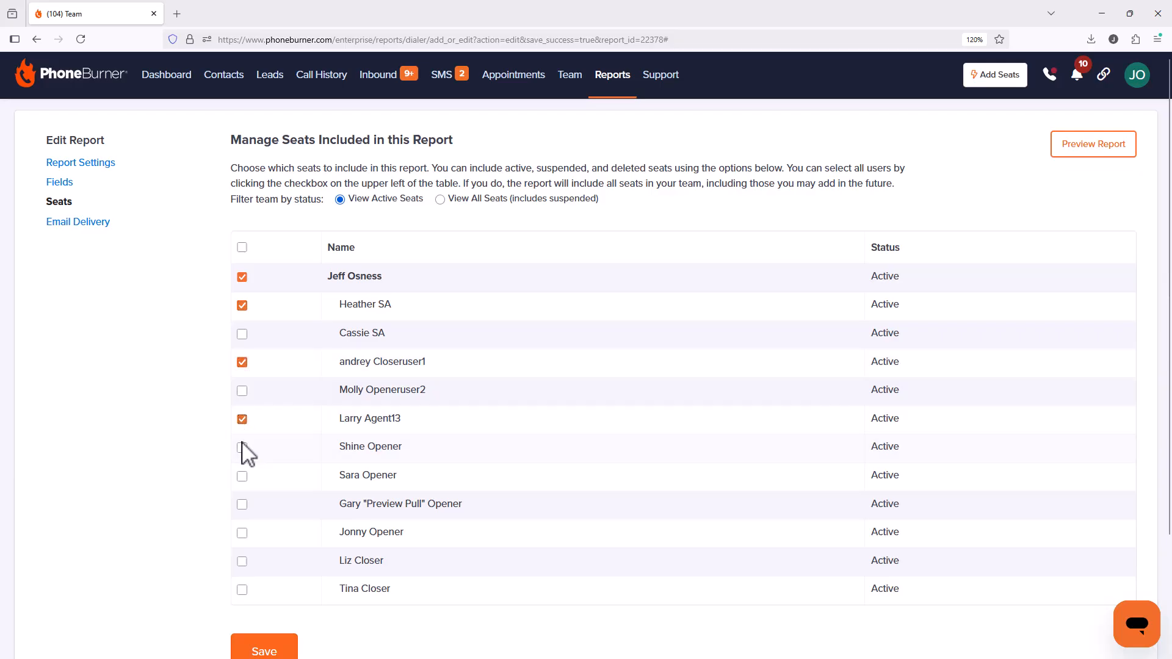
{"action": "left_click", "coordinate": [242, 475]}
Include all team seats in the report and save, and set the seat list to show suspended seats too.
{"action": "left_click", "coordinate": [242, 248]}
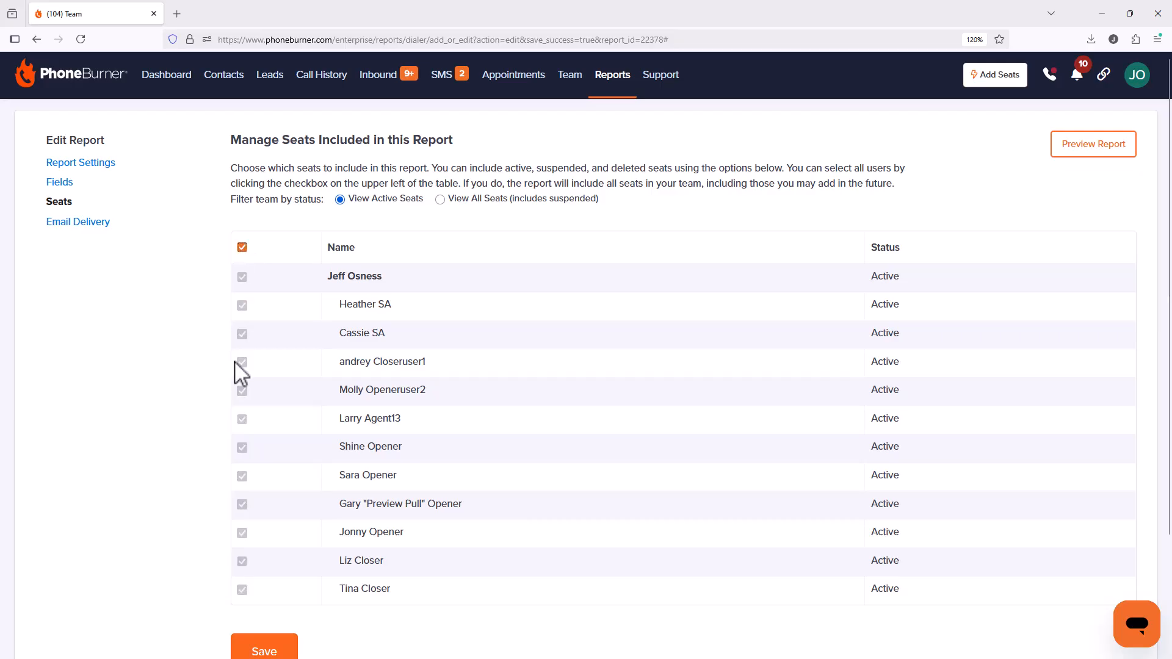
{"action": "left_click", "coordinate": [281, 647]}
{"action": "left_click", "coordinate": [441, 201]}
In the report's email delivery options, choose a Weekly frequency and look through the available delivery days.
{"action": "left_click", "coordinate": [101, 226]}
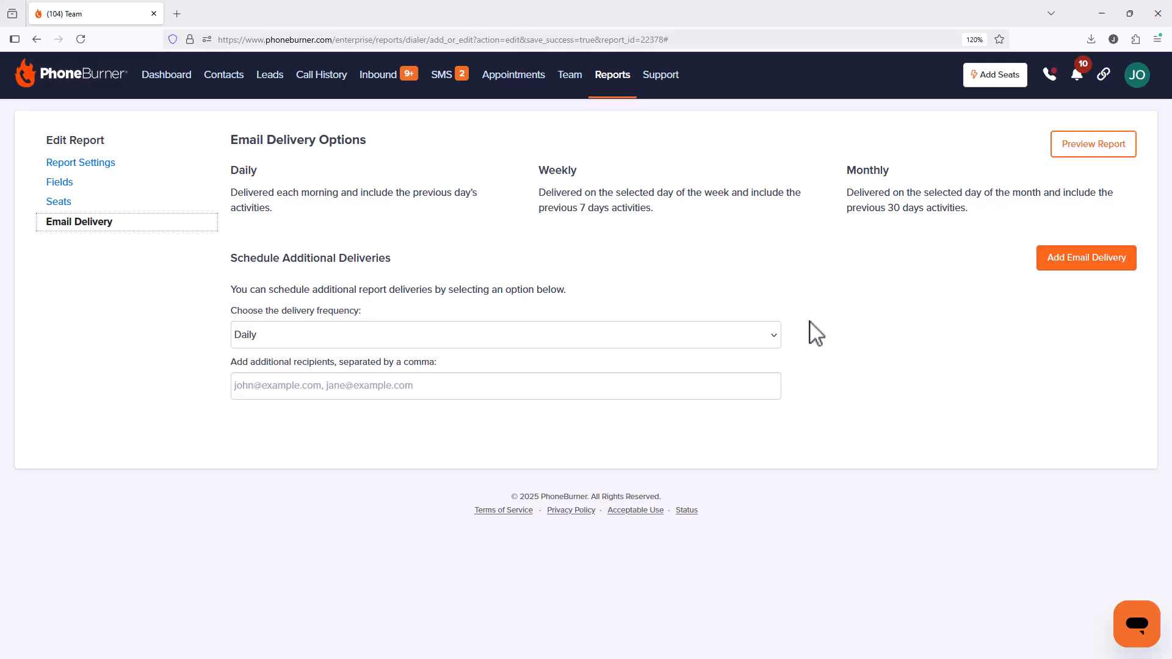
{"action": "left_click", "coordinate": [744, 340]}
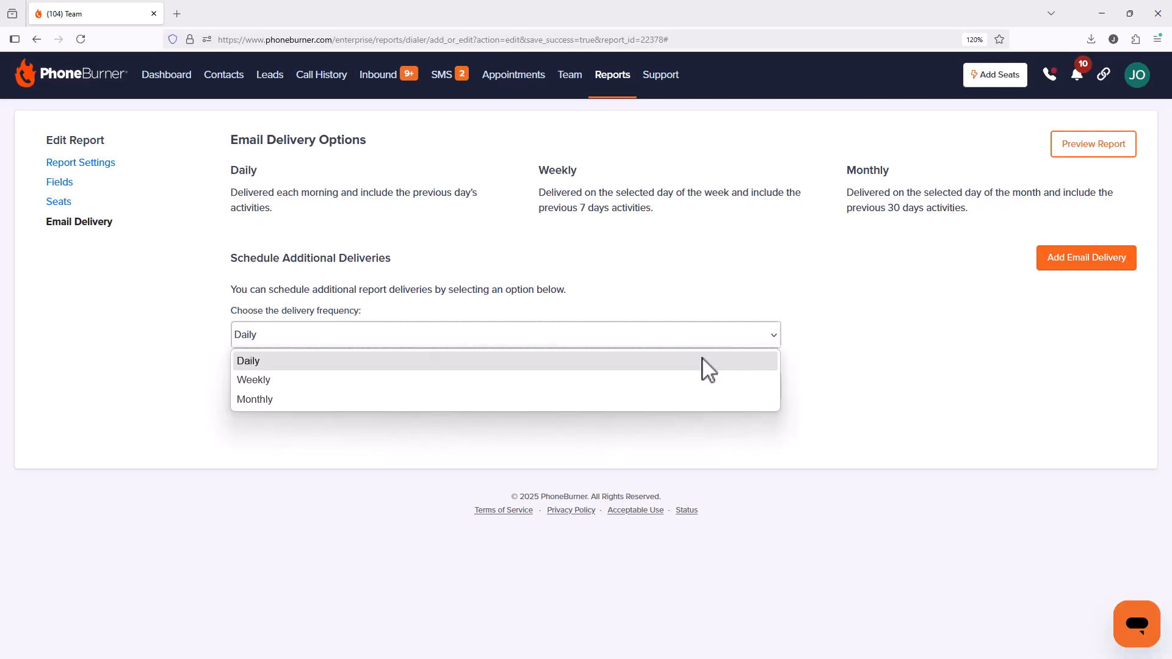
{"action": "left_click", "coordinate": [668, 379]}
{"action": "left_click", "coordinate": [651, 384]}
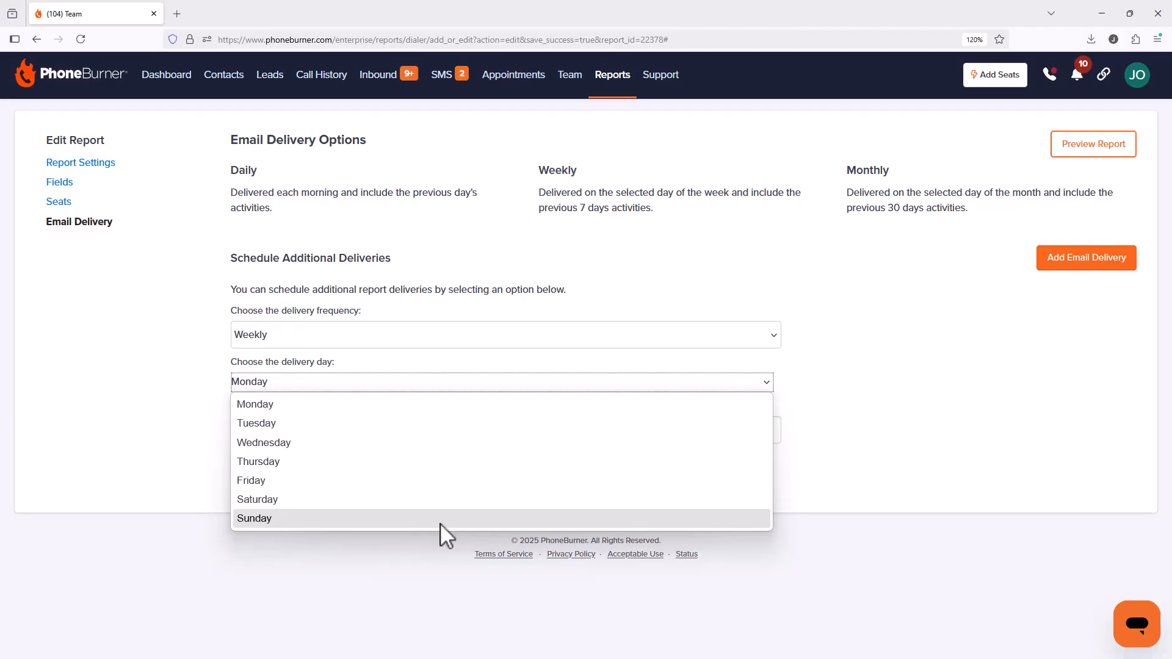
Switch the email delivery frequency to Monthly and look through the selectable days of the month.
{"action": "left_click", "coordinate": [423, 340]}
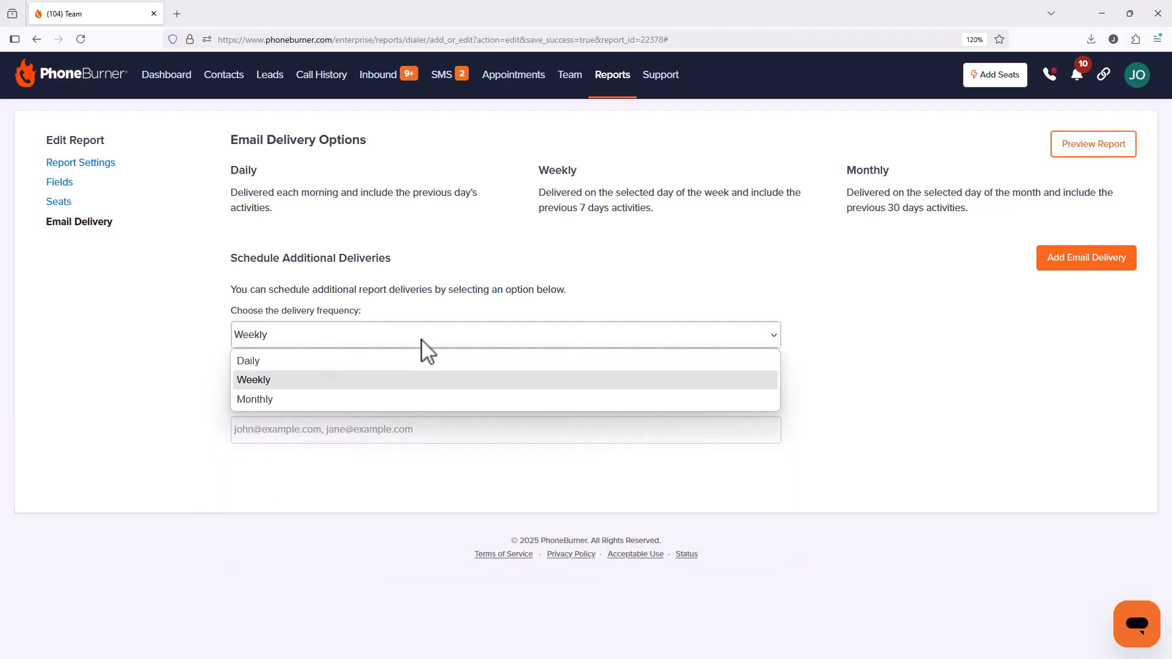
{"action": "left_click", "coordinate": [403, 400]}
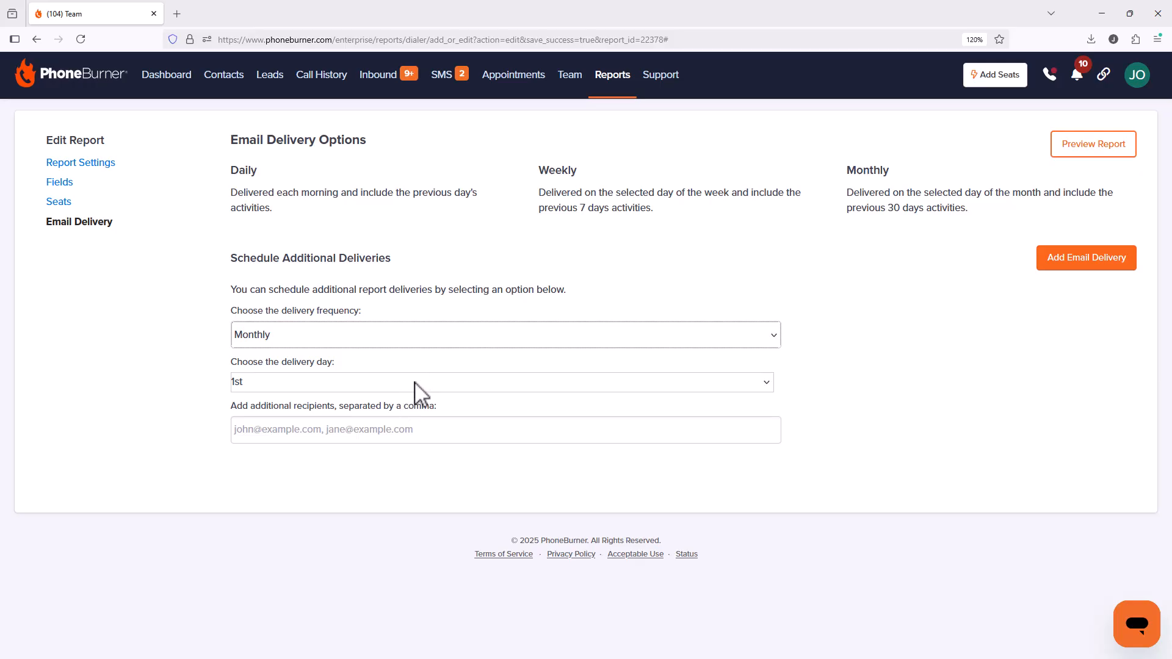
{"action": "left_click", "coordinate": [415, 383]}
{"action": "scroll", "coordinate": [405, 262], "scroll_direction": "down", "scroll_amount": 5}
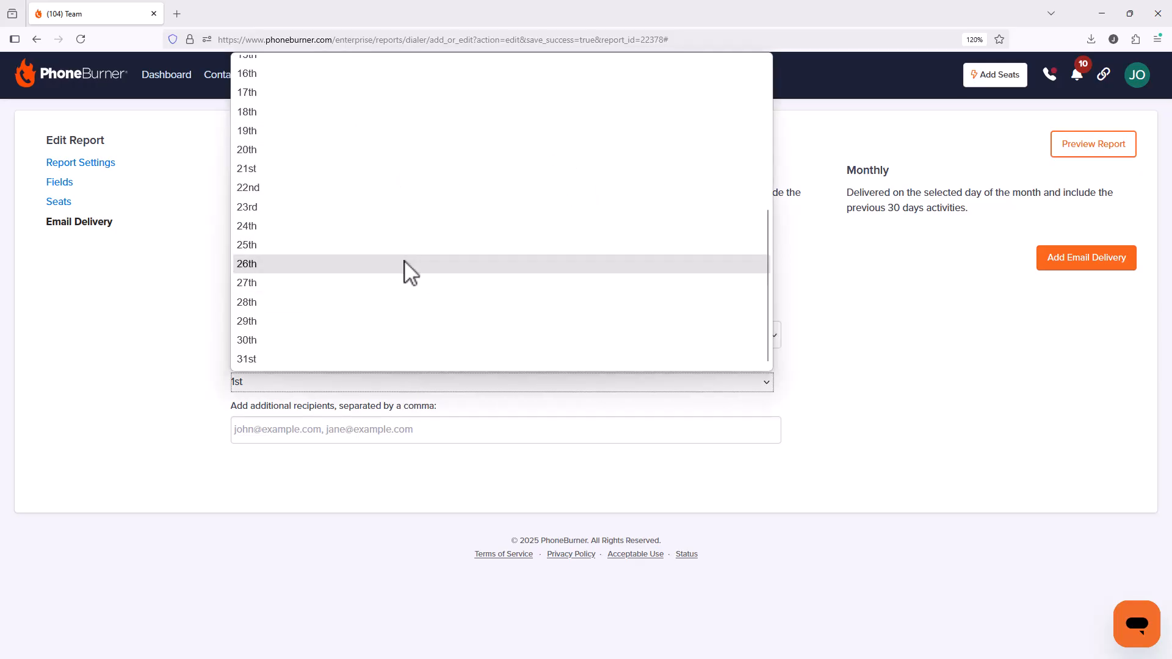
{"action": "scroll", "coordinate": [404, 269], "scroll_direction": "up", "scroll_amount": 5}
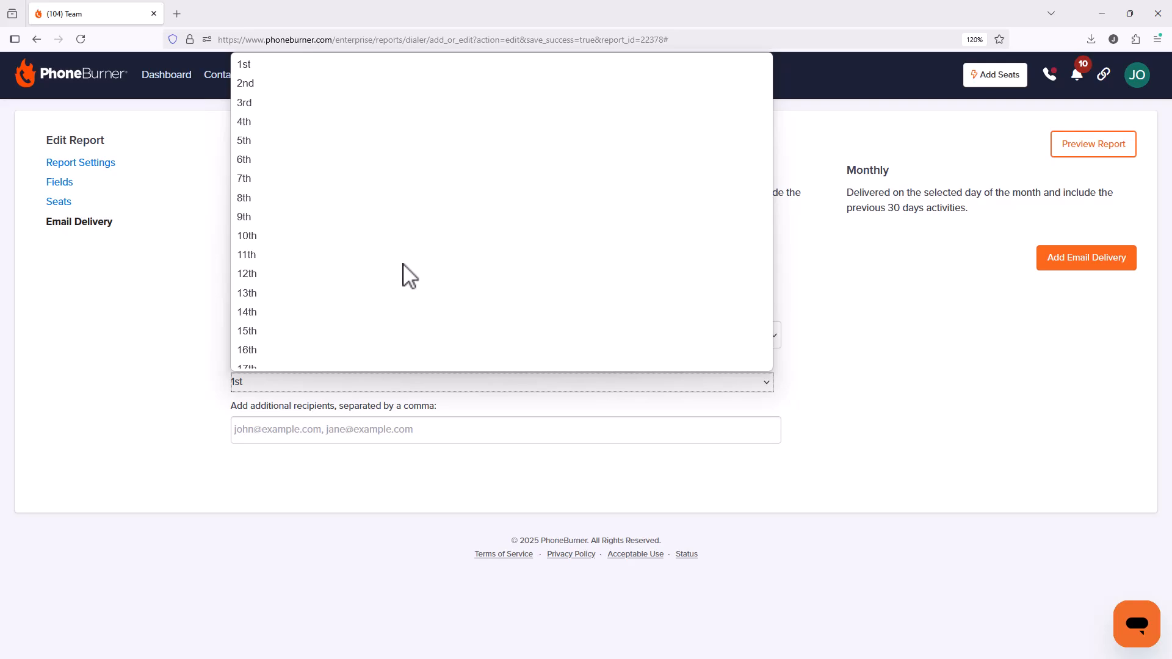
{"action": "scroll", "coordinate": [402, 281], "scroll_direction": "down", "scroll_amount": 5}
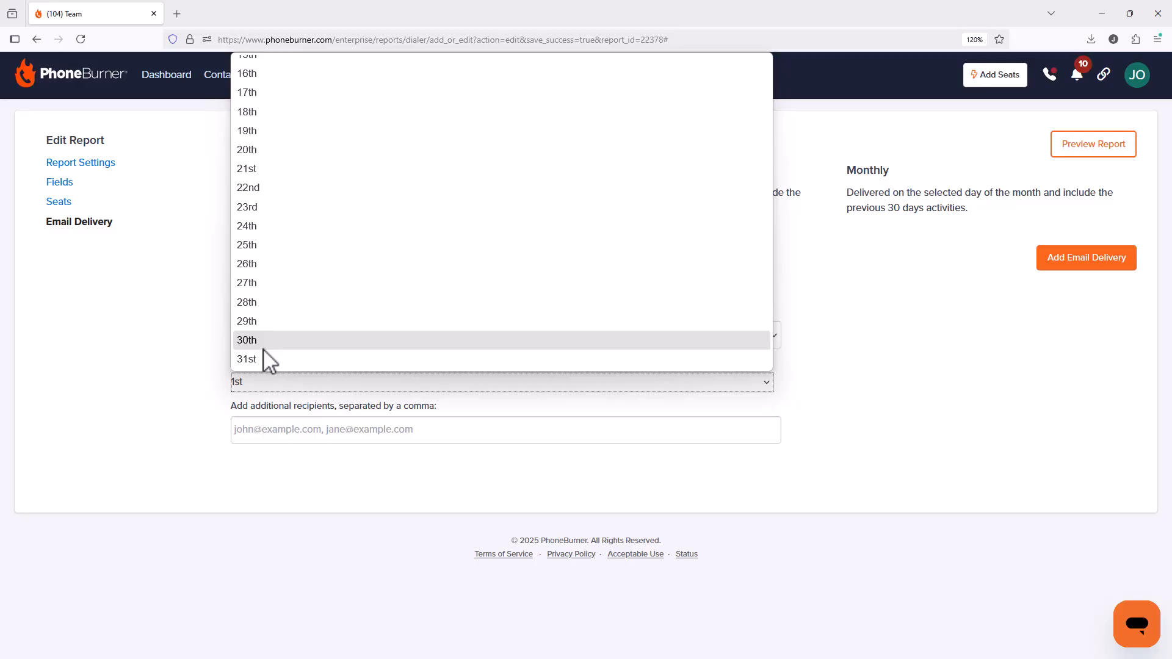
{"action": "left_click", "coordinate": [837, 425]}
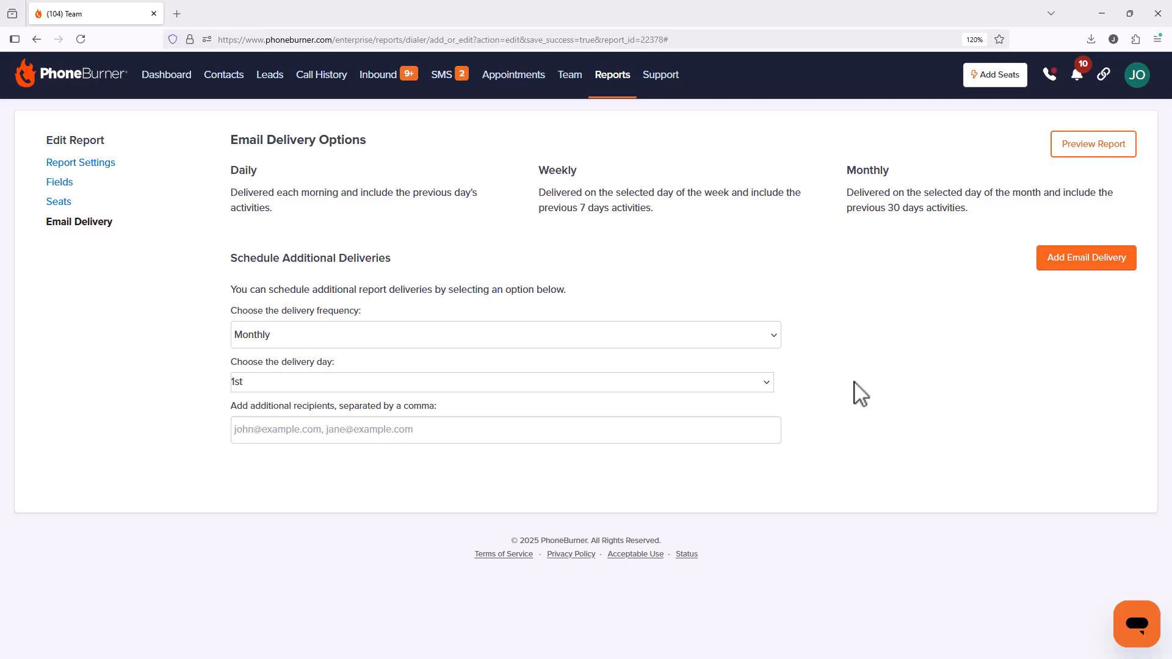
Return to the reports overview and open the custom New Funnel Report.
{"action": "left_click", "coordinate": [621, 94]}
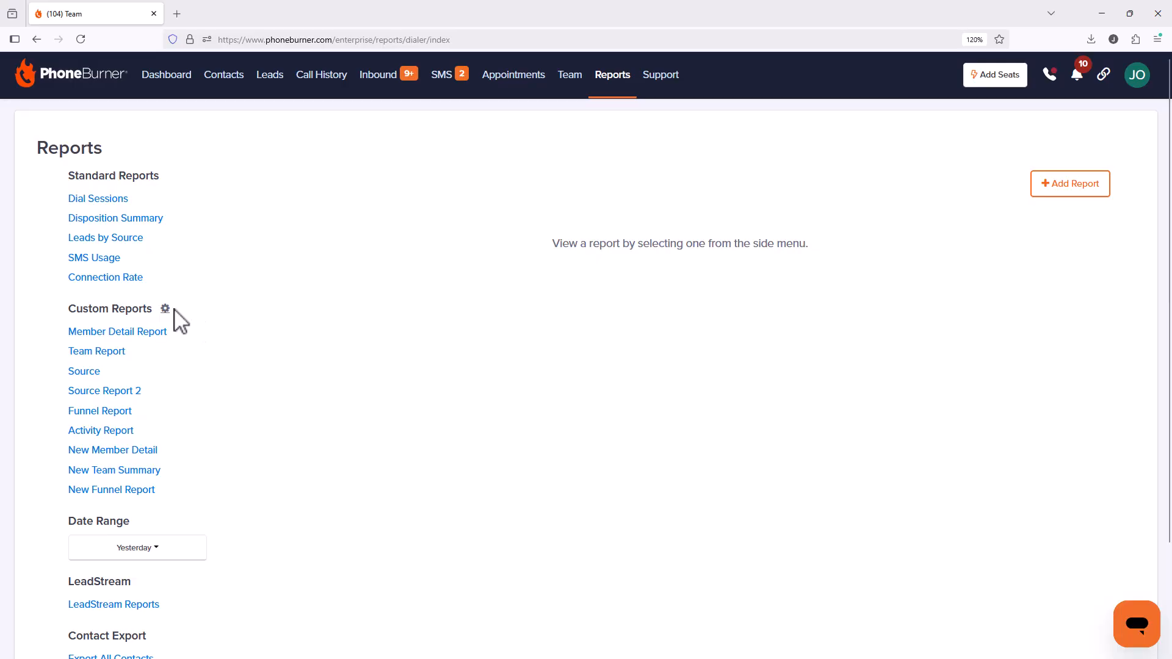
{"action": "left_click", "coordinate": [128, 497]}
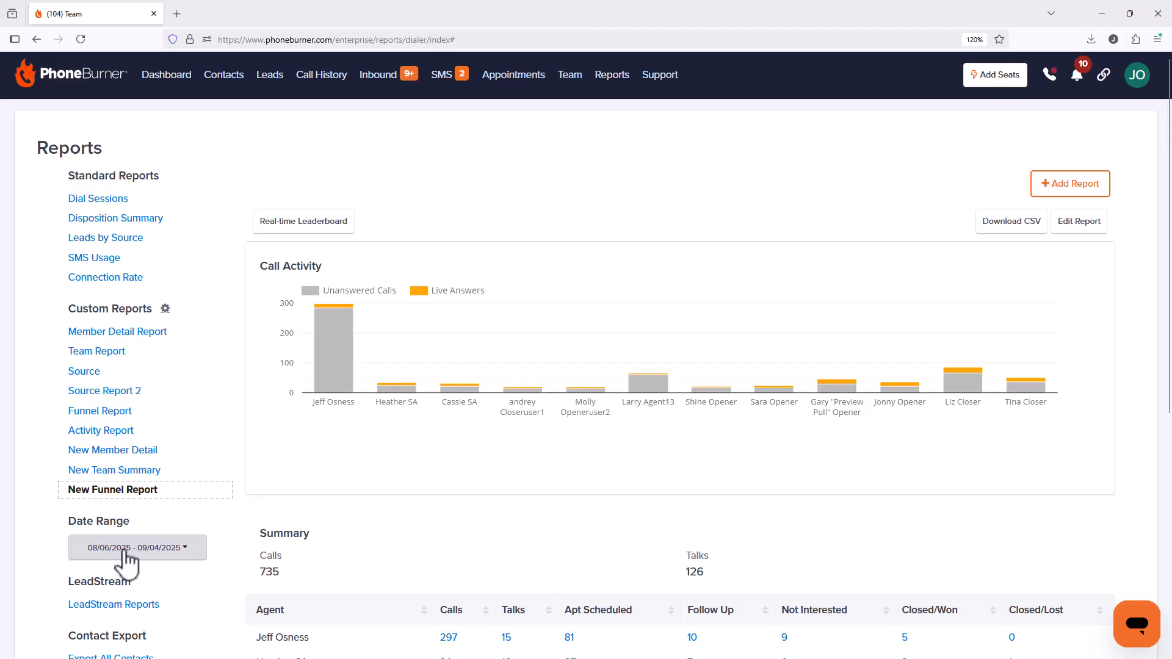
Examine the funnel report's call activity graph, summary totals, and per-agent folder columns.
{"action": "scroll", "coordinate": [419, 463], "scroll_direction": "down", "scroll_amount": 4}
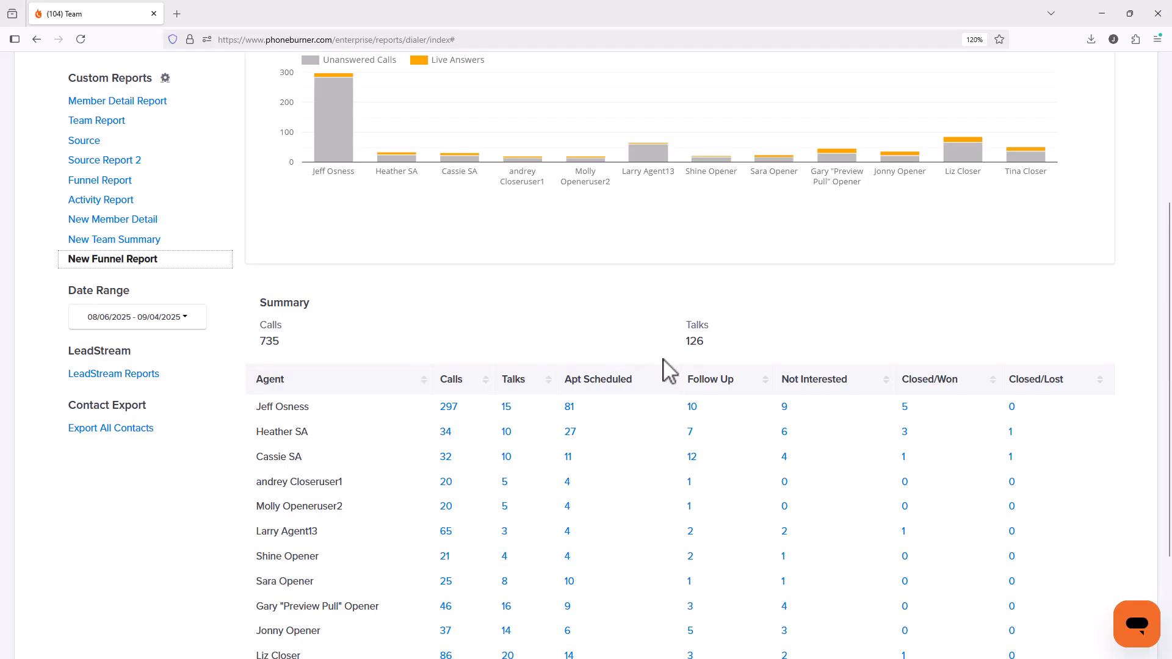
{"action": "scroll", "coordinate": [561, 466], "scroll_direction": "up", "scroll_amount": 4}
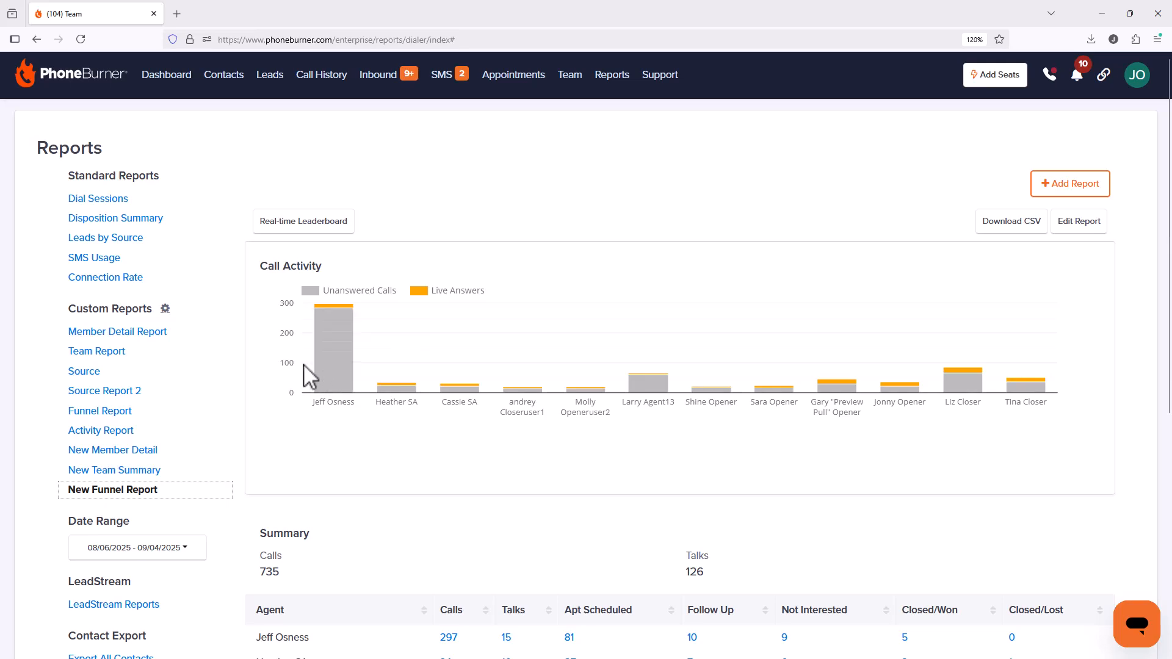
{"action": "mouse_move", "coordinate": [346, 320]}
{"action": "scroll", "coordinate": [330, 471], "scroll_direction": "down", "scroll_amount": 3}
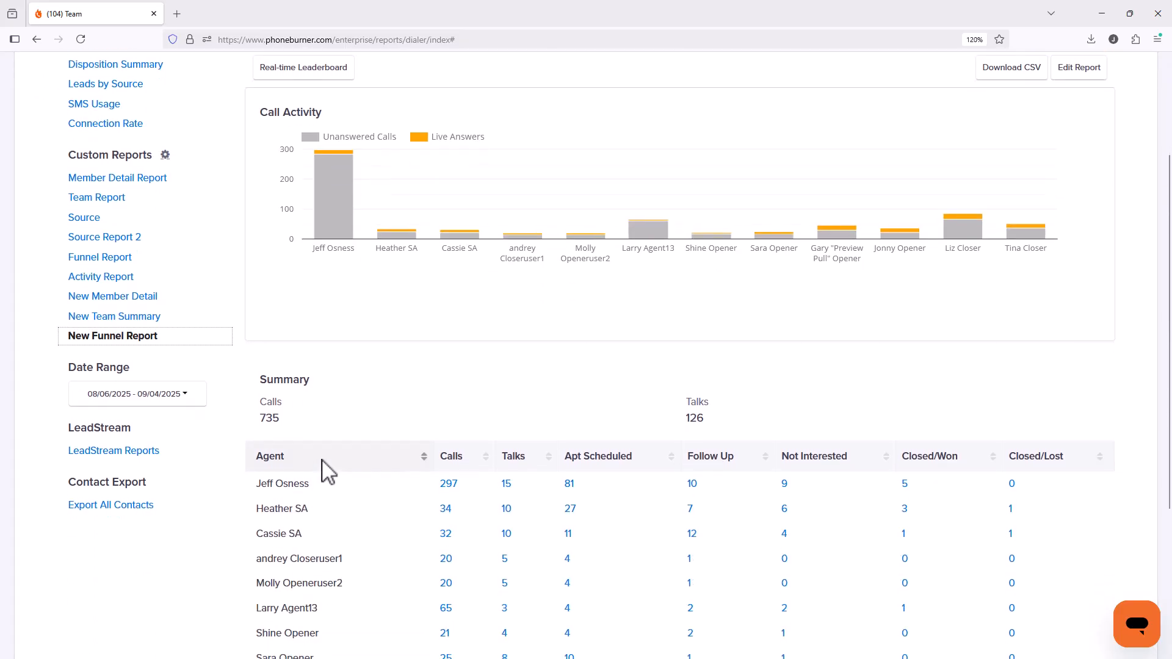
{"action": "scroll", "coordinate": [387, 426], "scroll_direction": "down", "scroll_amount": 3}
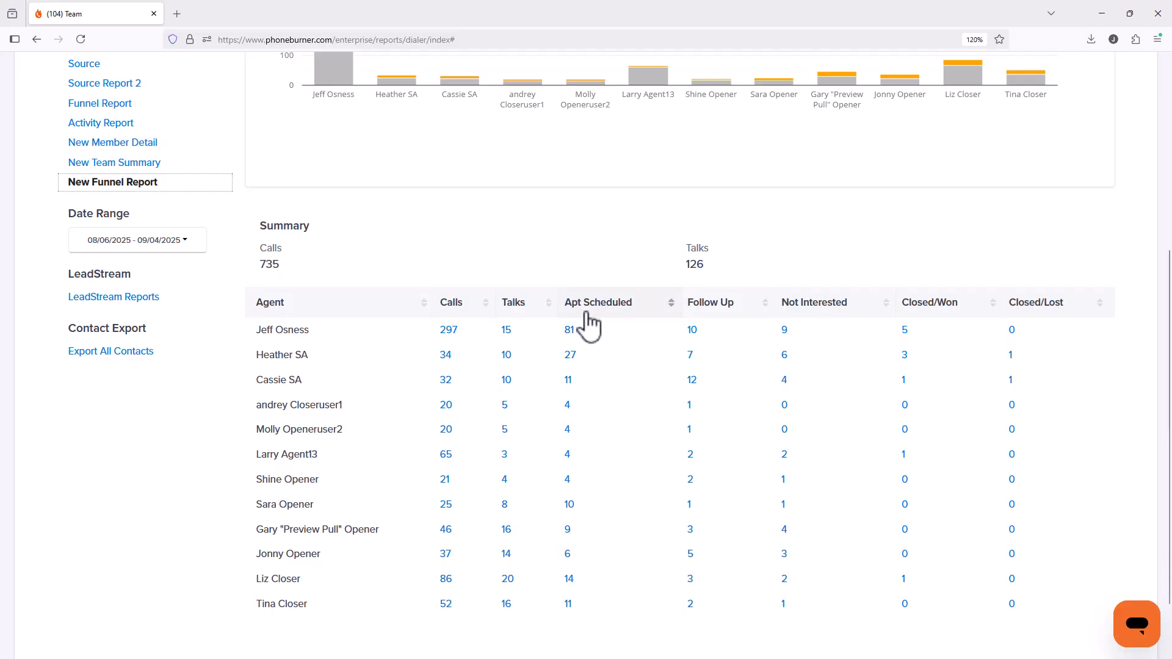
{"action": "scroll", "coordinate": [583, 330], "scroll_direction": "up", "scroll_amount": 1}
{"action": "scroll", "coordinate": [590, 342], "scroll_direction": "up", "scroll_amount": 5}
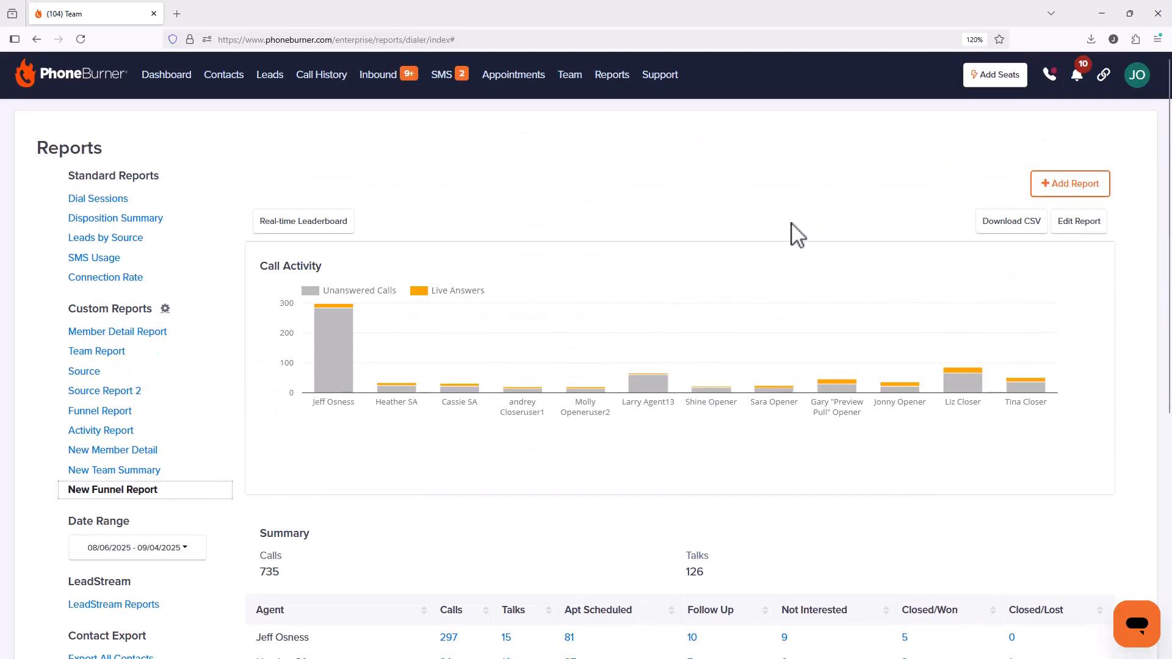
Open the New Funnel Report's fields for editing and start a new field labelled "APT Dispo".
{"action": "left_click", "coordinate": [1079, 223]}
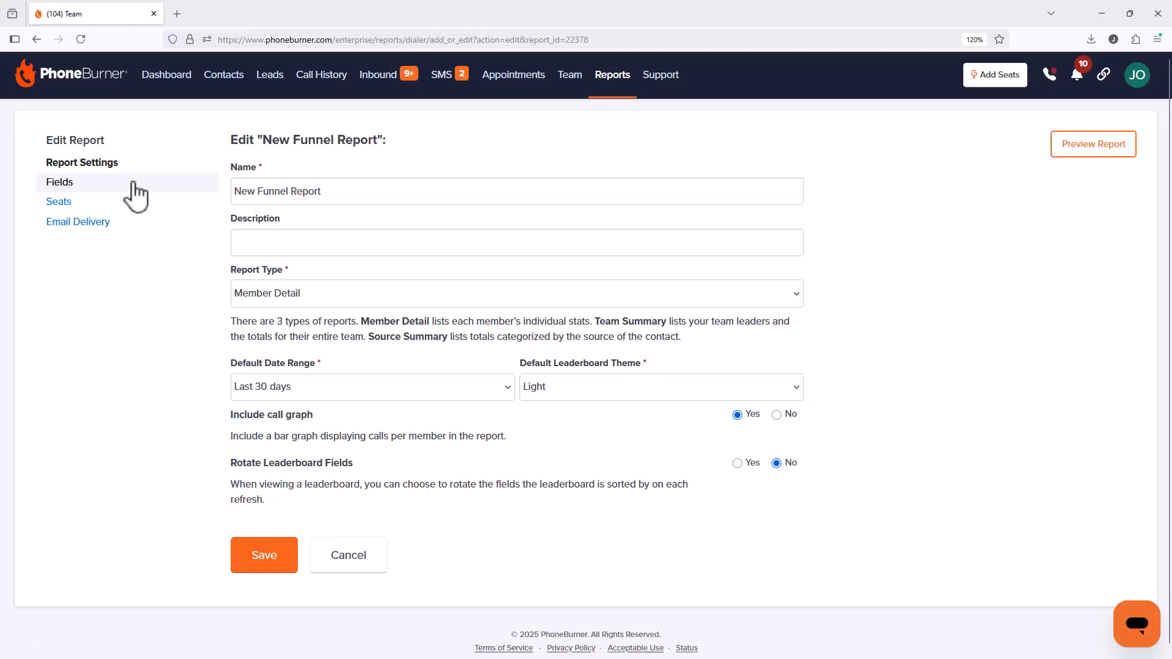
{"action": "left_click", "coordinate": [96, 191]}
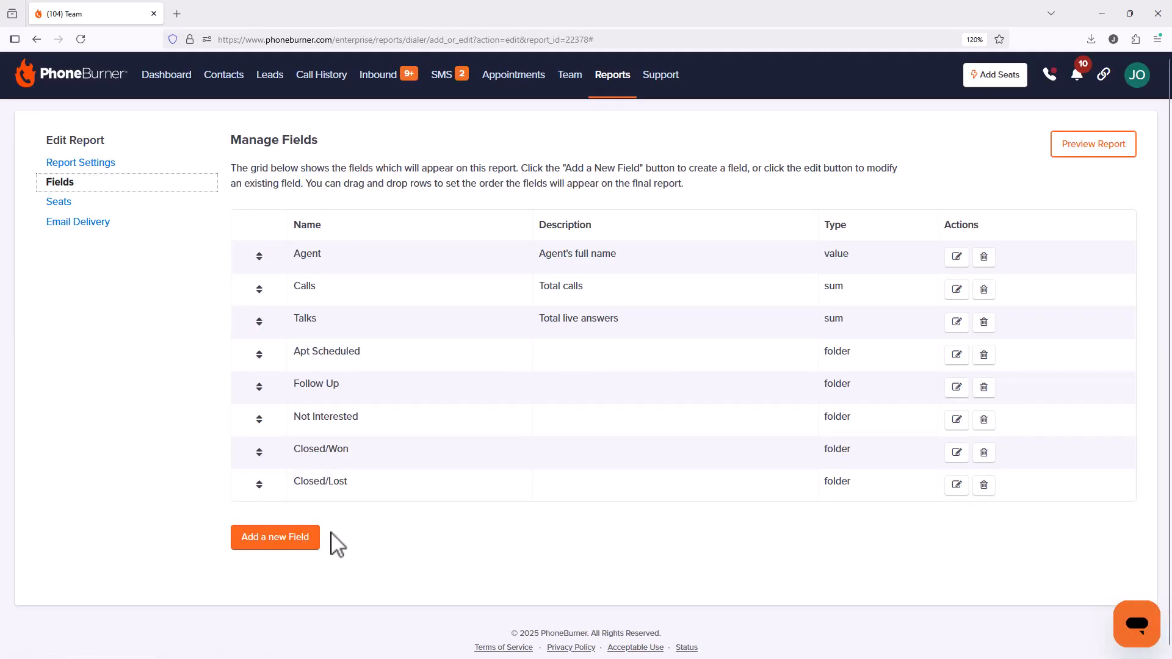
{"action": "left_click", "coordinate": [265, 540]}
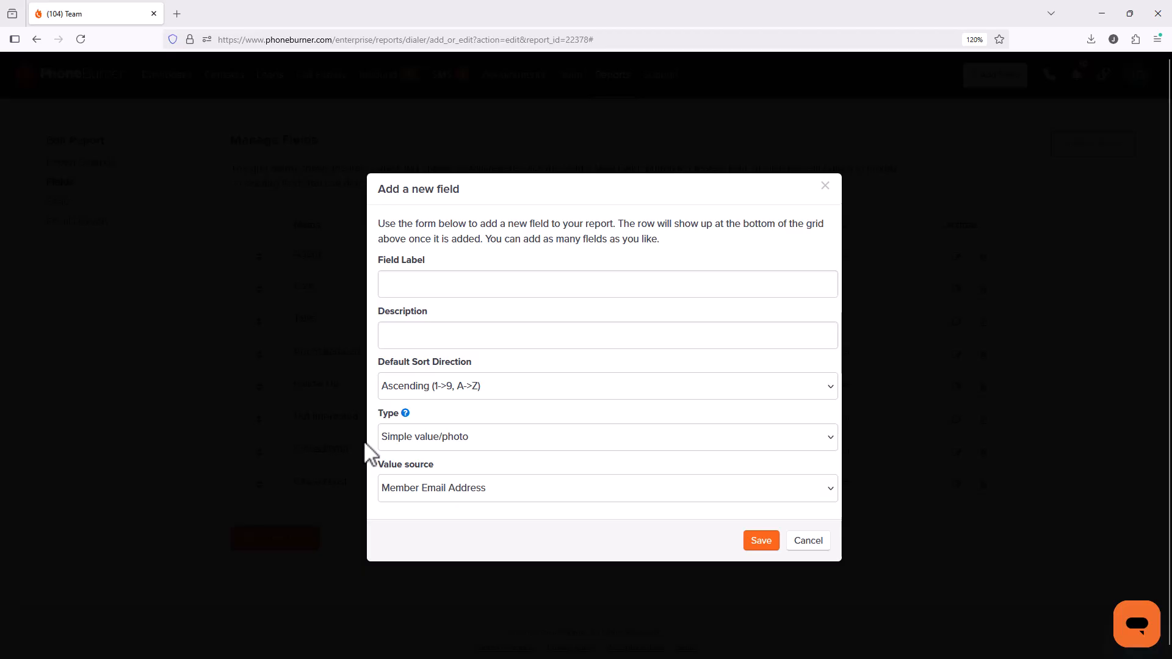
{"action": "left_click", "coordinate": [422, 285]}
{"action": "type", "text": "AOP"}
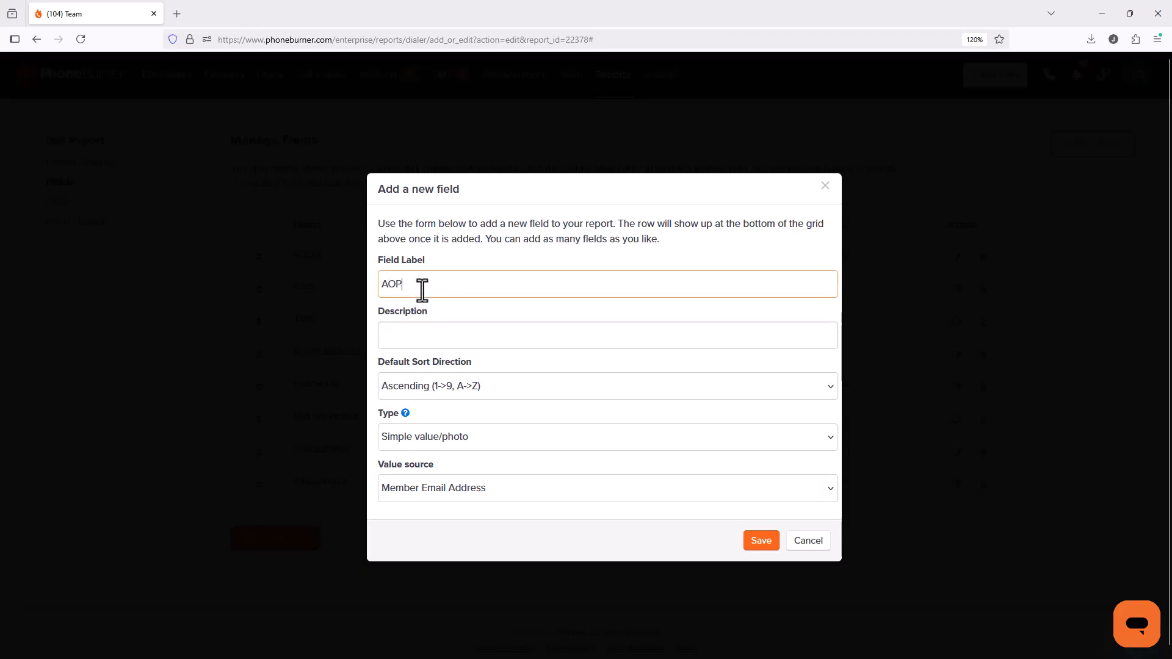
{"action": "key", "text": "BackSpace"}
{"action": "key", "text": "BackSpace"}
{"action": "type", "text": "PT Dios"}
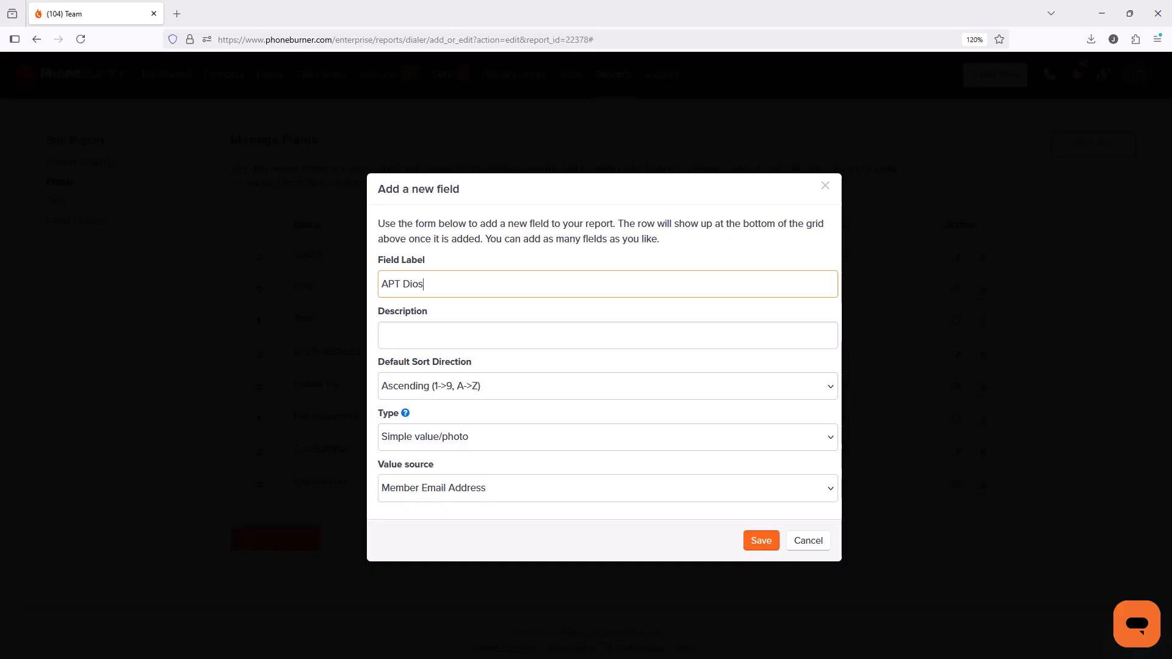
{"action": "key", "text": "BackSpace"}
{"action": "type", "text": "spo"}
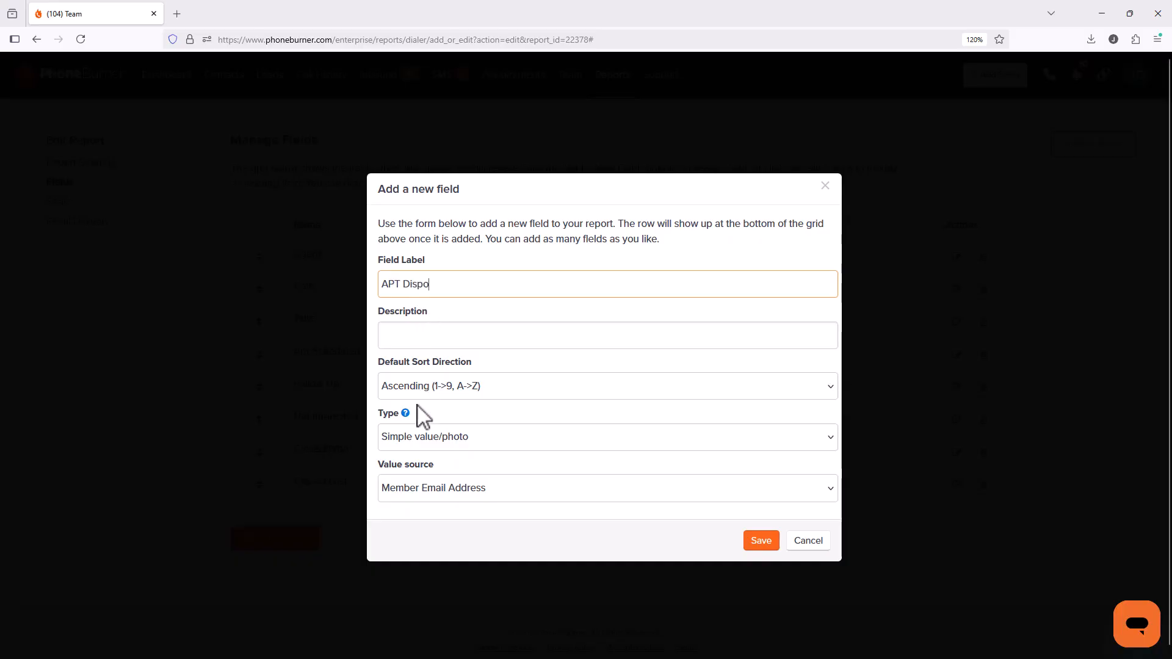
Set the new field's type to Disposition with status Booked appointment, include it in the summary, and save it.
{"action": "left_click", "coordinate": [428, 436]}
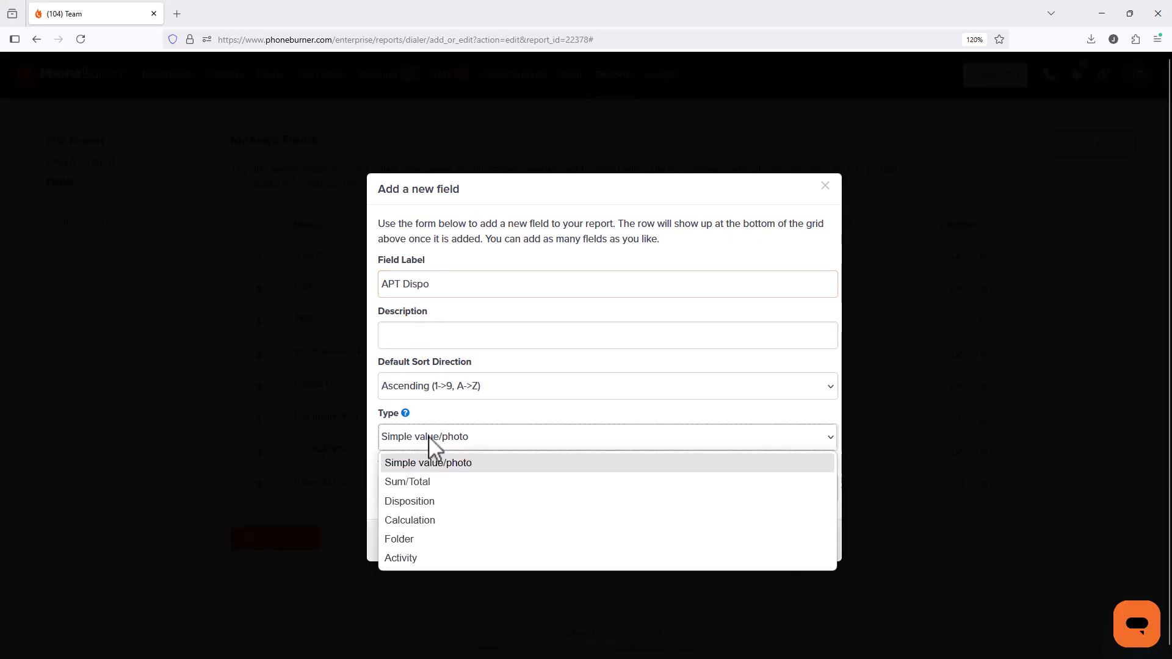
{"action": "left_click", "coordinate": [428, 502]}
{"action": "left_click", "coordinate": [431, 488]}
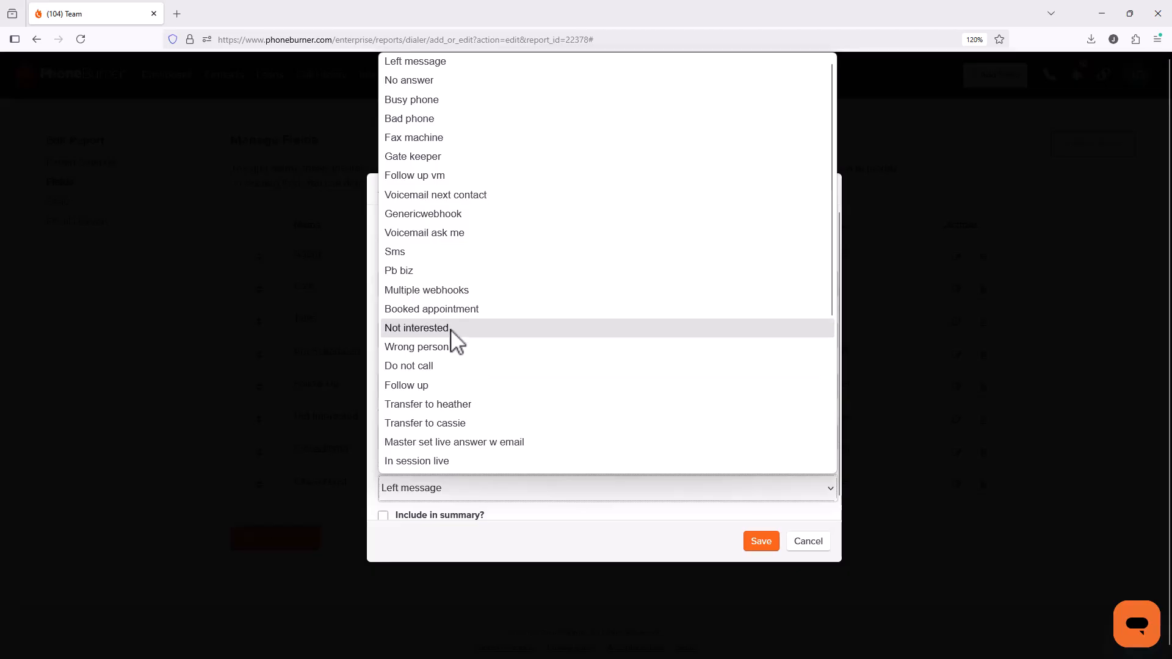
{"action": "left_click", "coordinate": [444, 310]}
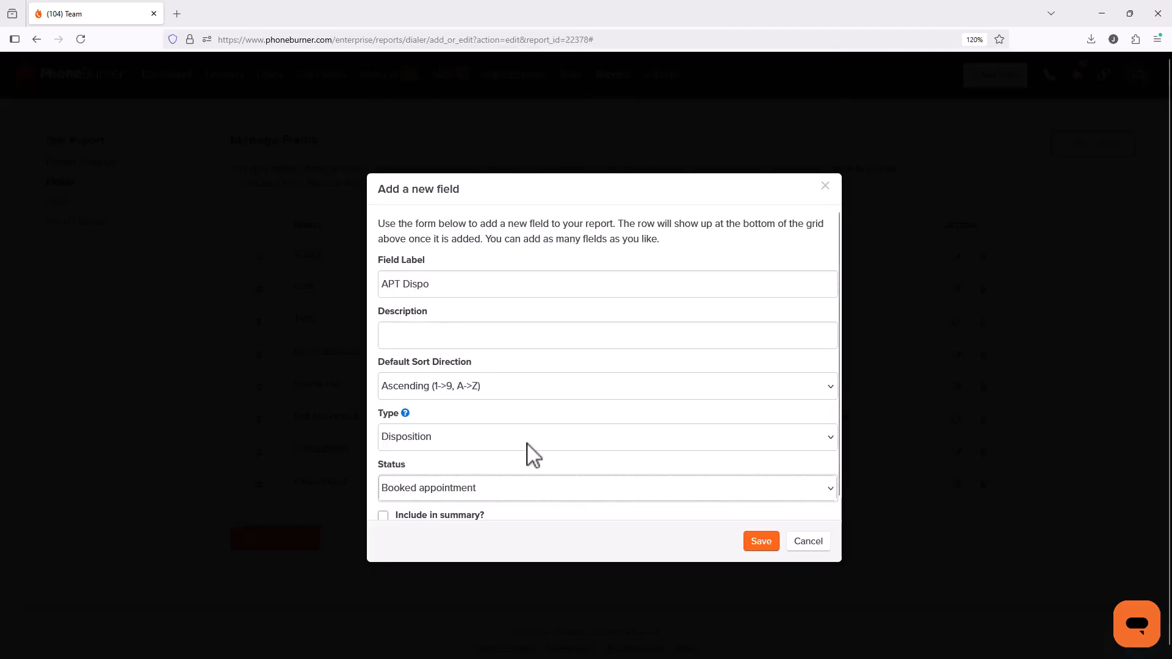
{"action": "left_click", "coordinate": [402, 518]}
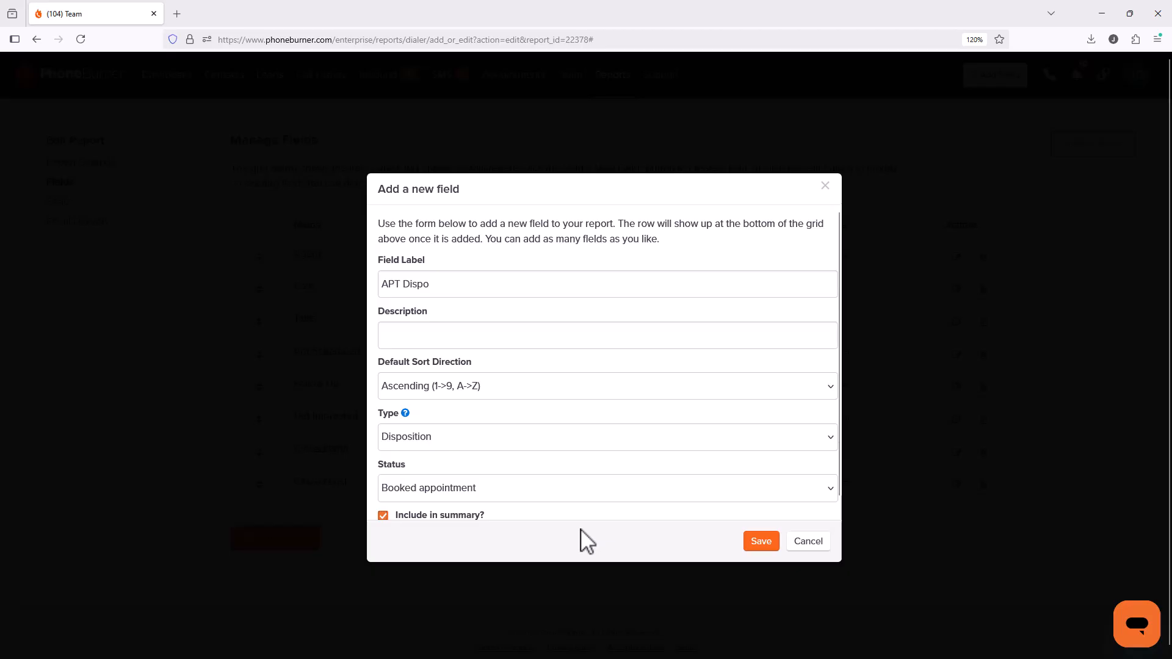
{"action": "left_click", "coordinate": [755, 541]}
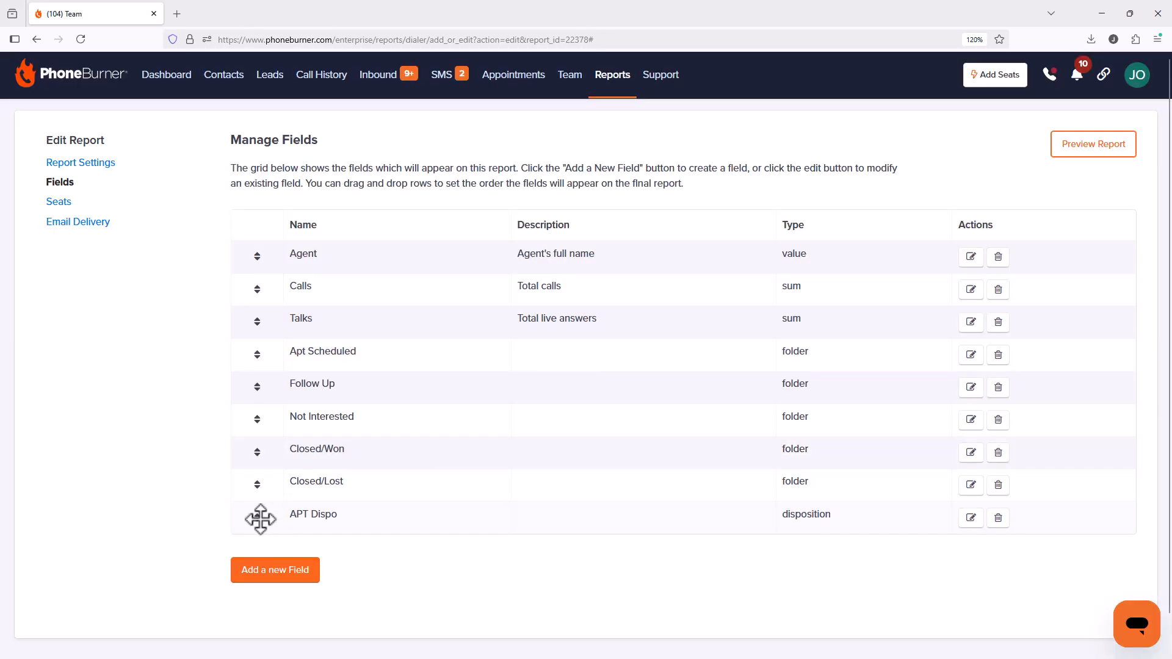
Move the APT Dispo field between Talks and Apt Scheduled, and reopen the New Funnel Report from the reports overview.
{"action": "left_click_drag", "start_coordinate": [260, 520], "coordinate": [266, 359]}
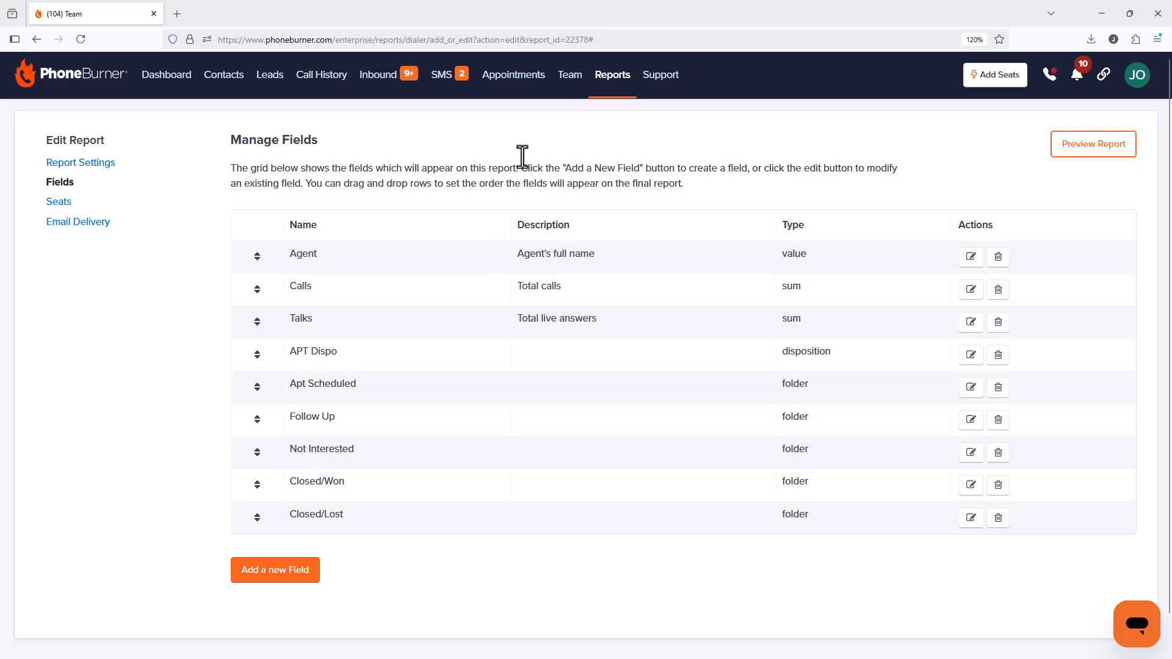
{"action": "left_click", "coordinate": [621, 83]}
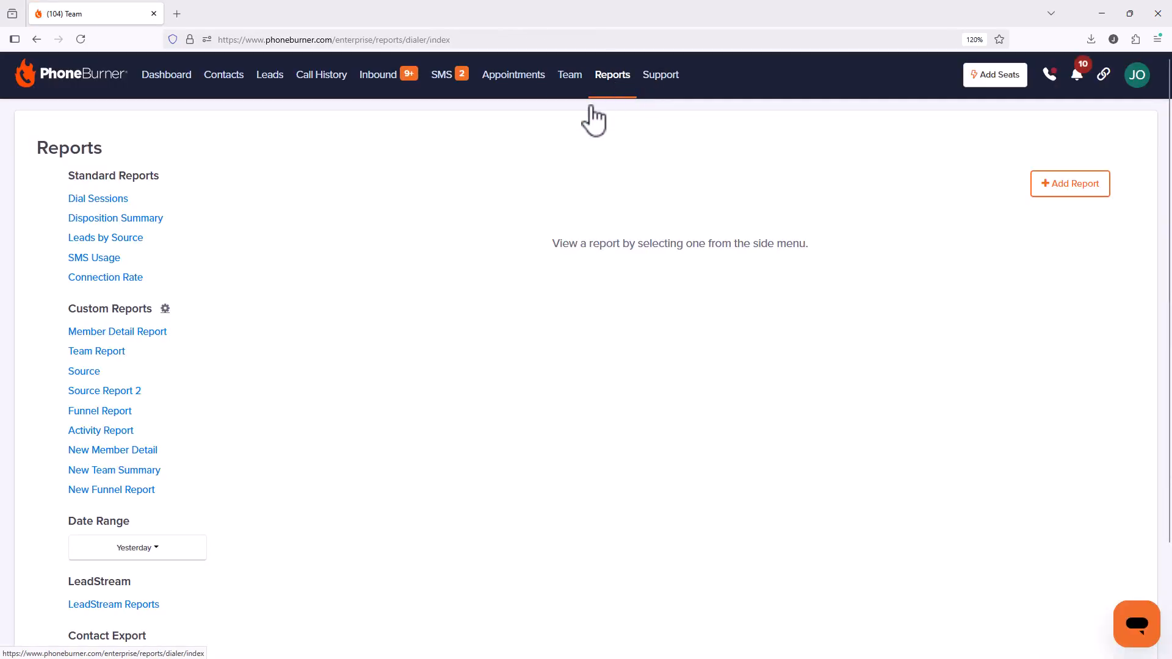
{"action": "left_click", "coordinate": [141, 492]}
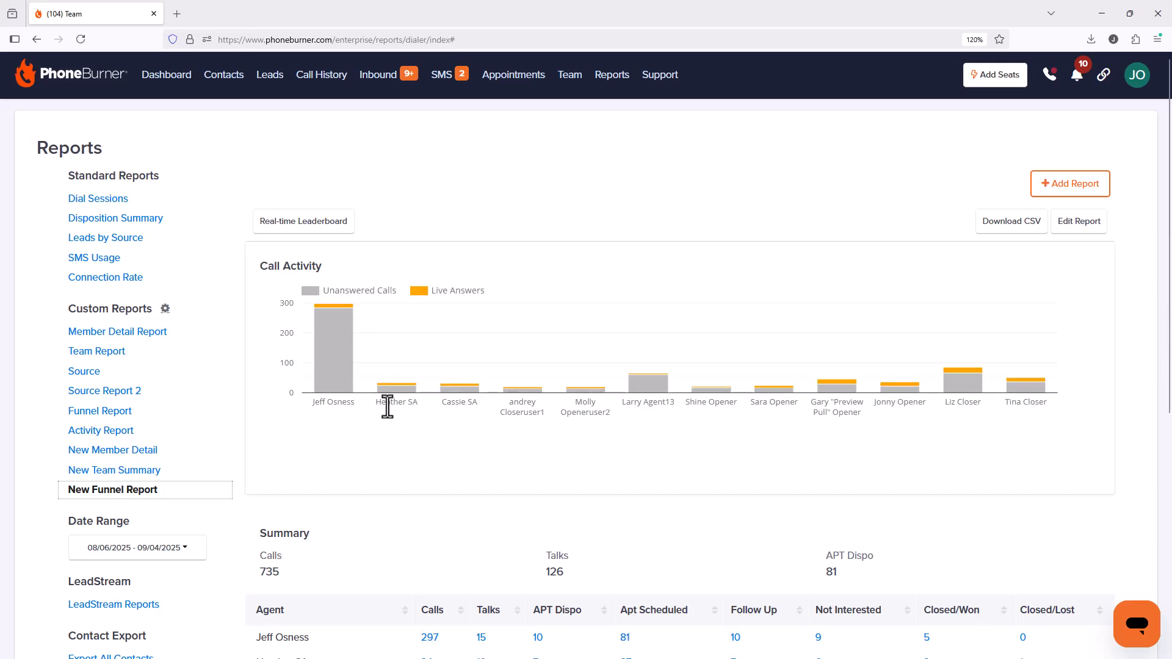
View the call details behind the first agent's Talks count, and return to the funnel report.
{"action": "scroll", "coordinate": [536, 344], "scroll_direction": "down", "scroll_amount": 1}
{"action": "scroll", "coordinate": [535, 344], "scroll_direction": "down", "scroll_amount": 5}
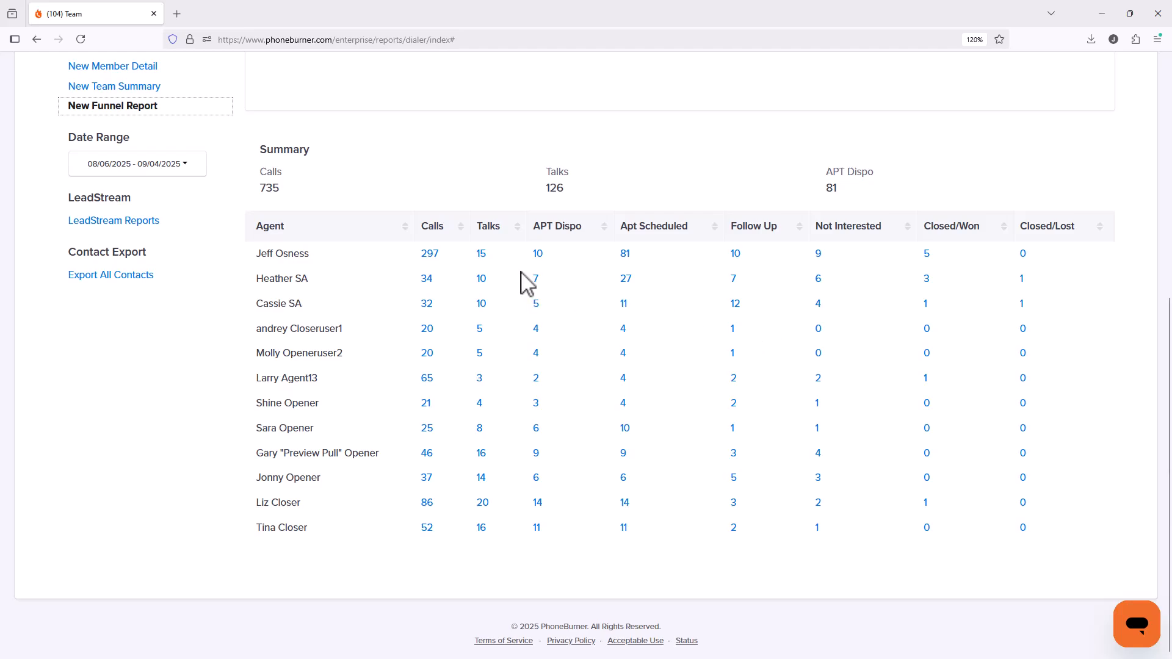
{"action": "left_click", "coordinate": [482, 255]}
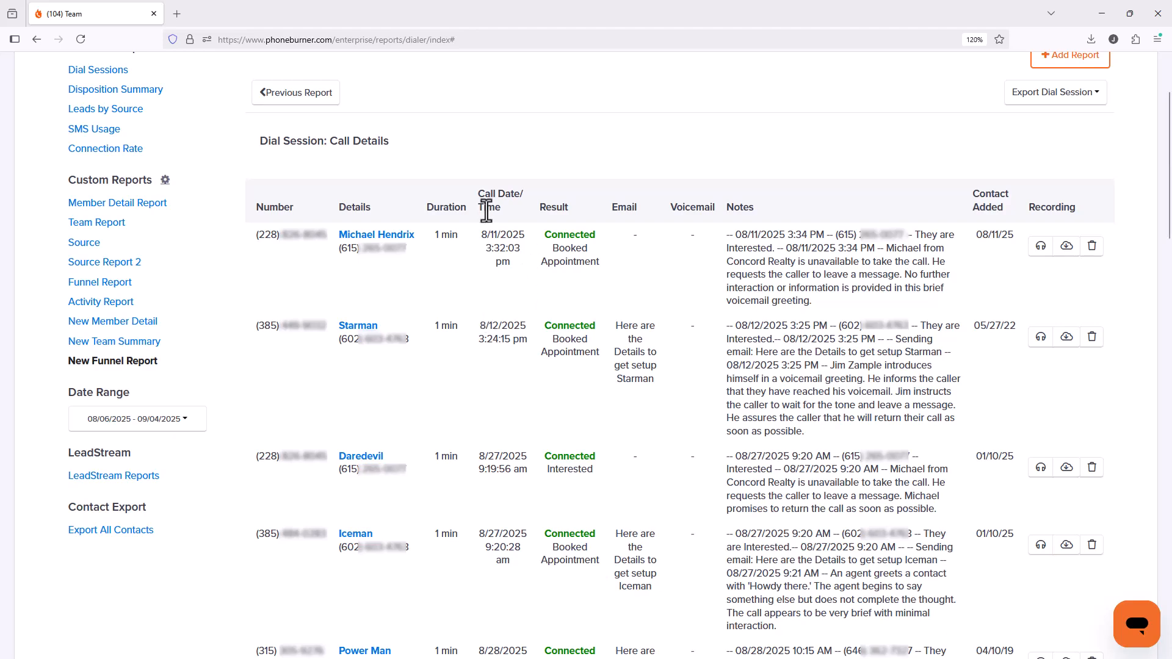
{"action": "left_click", "coordinate": [319, 107]}
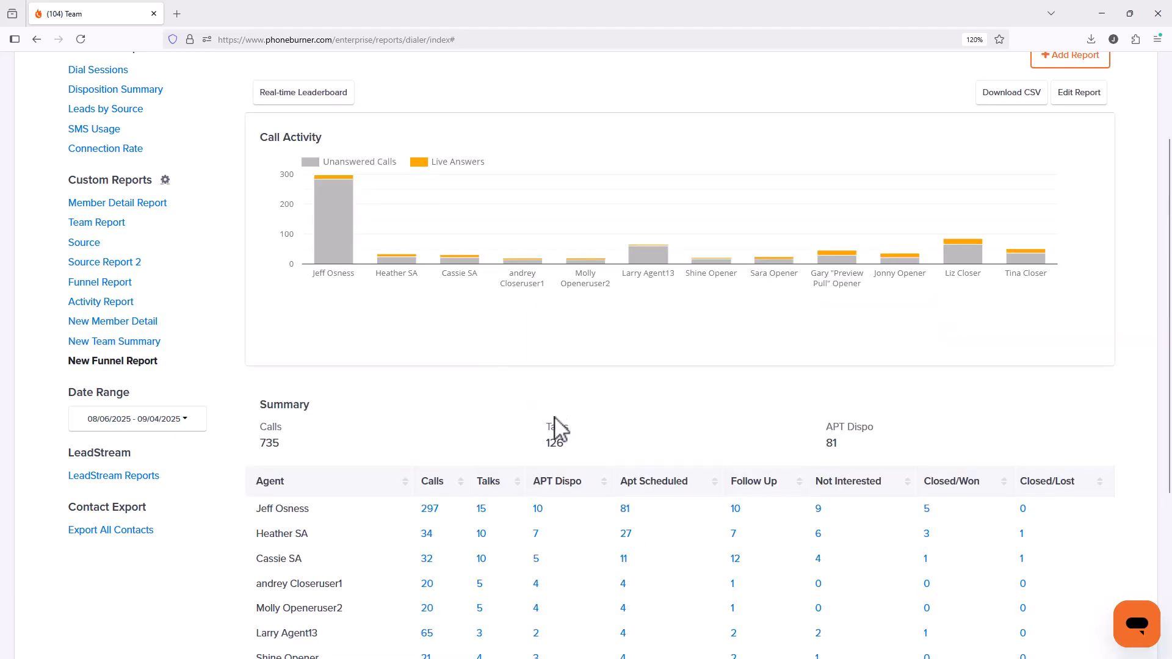
View the contacts behind the first agent's Apt Scheduled count, and go back to the previous report.
{"action": "scroll", "coordinate": [557, 427], "scroll_direction": "down", "scroll_amount": 2}
{"action": "scroll", "coordinate": [555, 421], "scroll_direction": "down", "scroll_amount": 2}
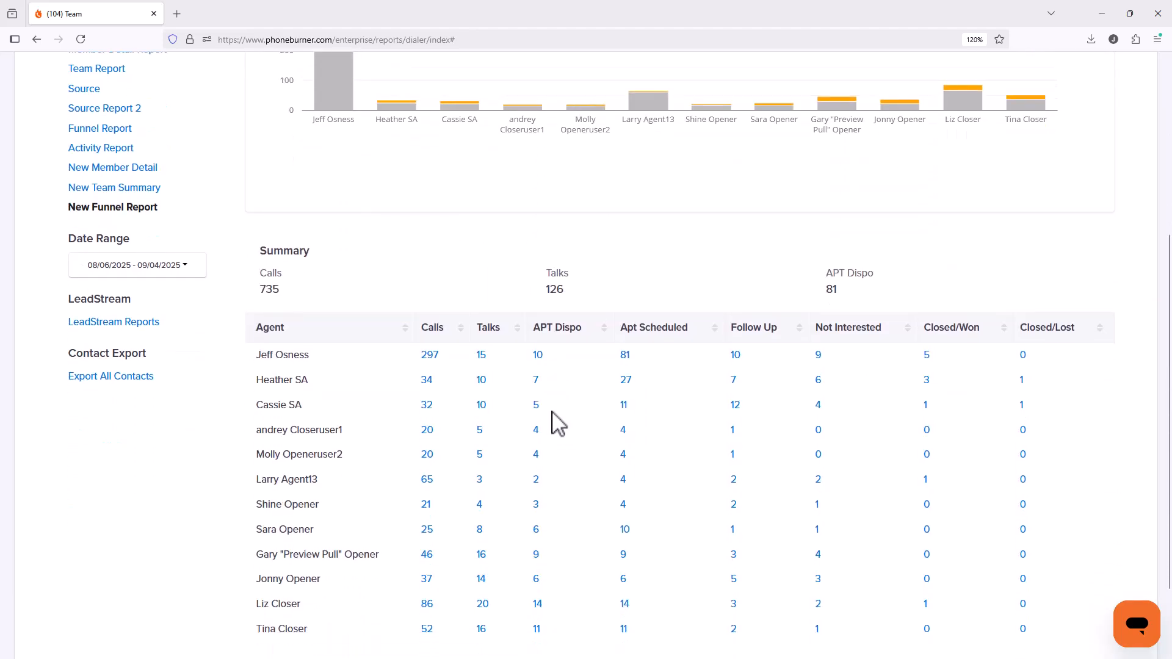
{"action": "left_click", "coordinate": [624, 356]}
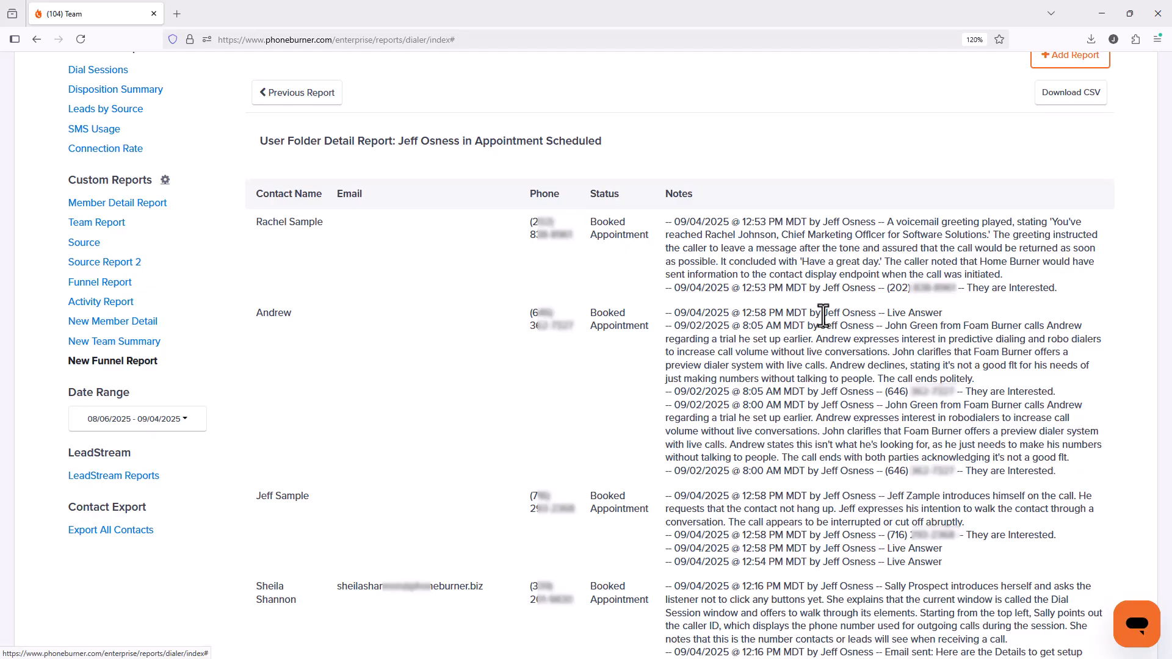
{"action": "left_click", "coordinate": [307, 91]}
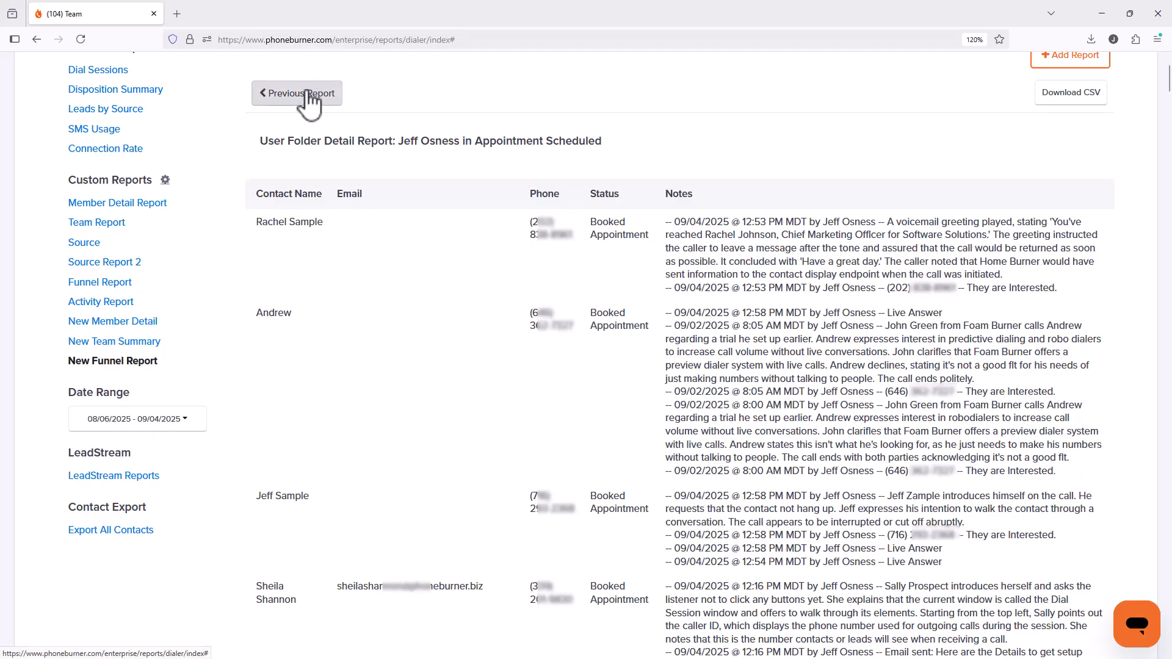